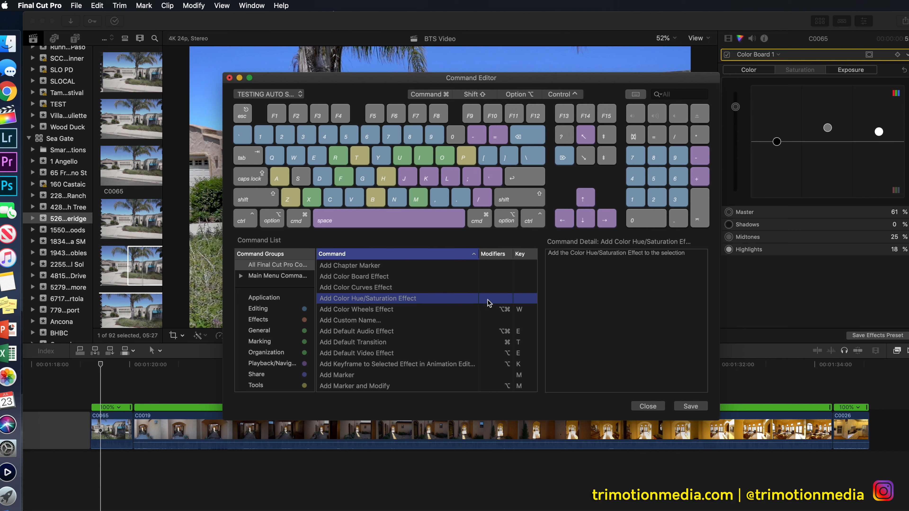
Assign Option-Command-S to the Add Color Hue/Saturation Effect command and save the command set.
key(super)
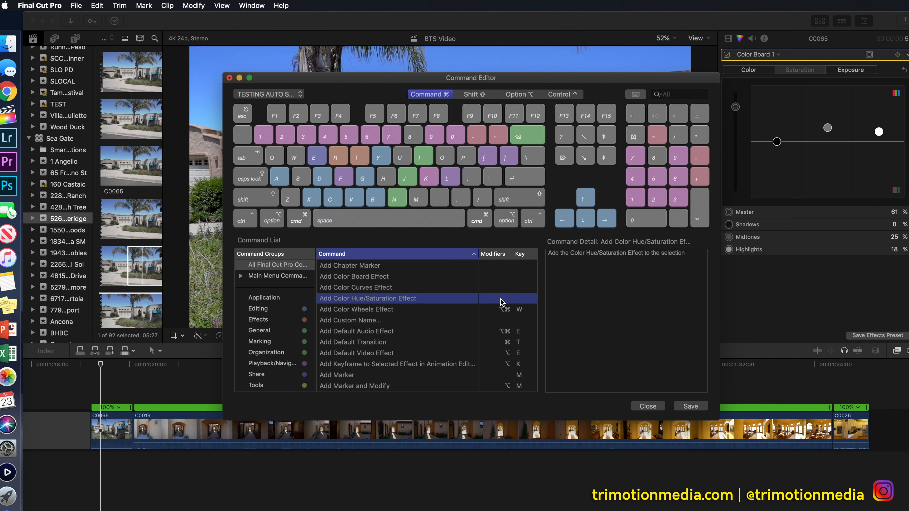
key(alt)
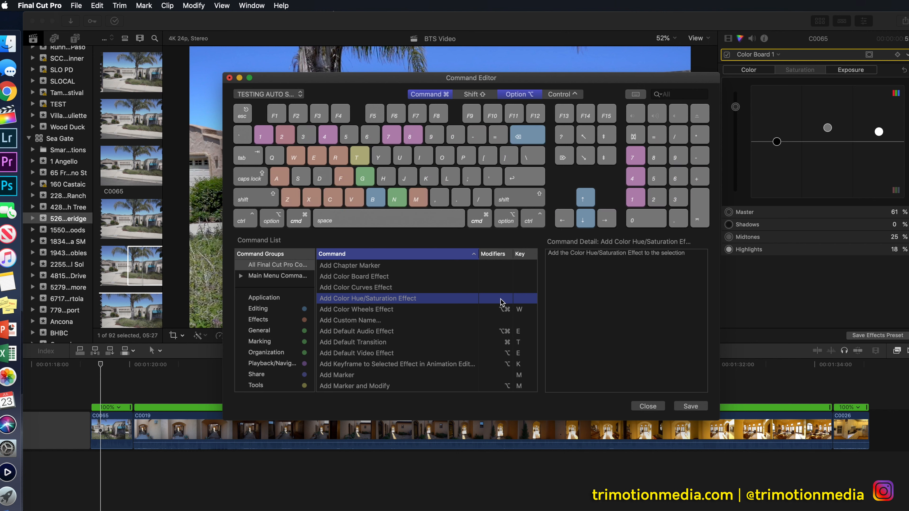
key(super+alt+s)
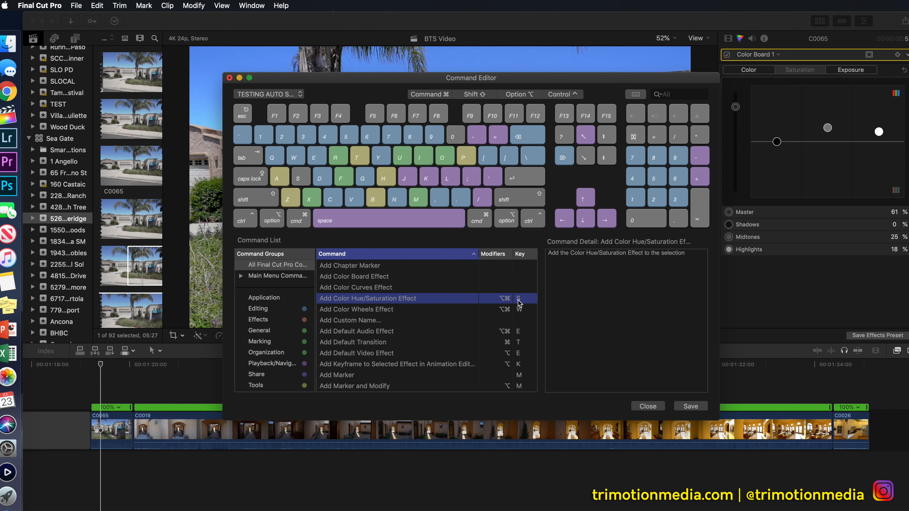
click(684, 407)
Try assigning Option-Command-F to the same command, decline the reassignment and close the Command Editor.
key(super+alt+f)
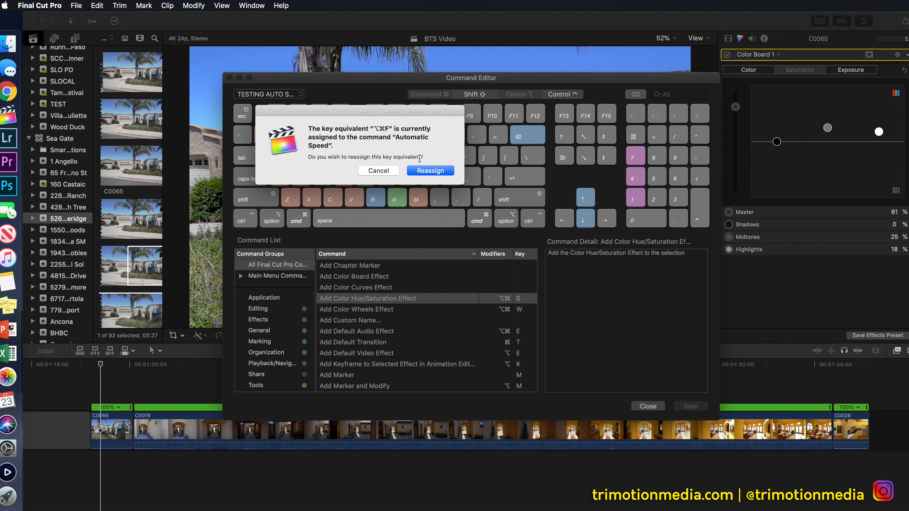
click(379, 170)
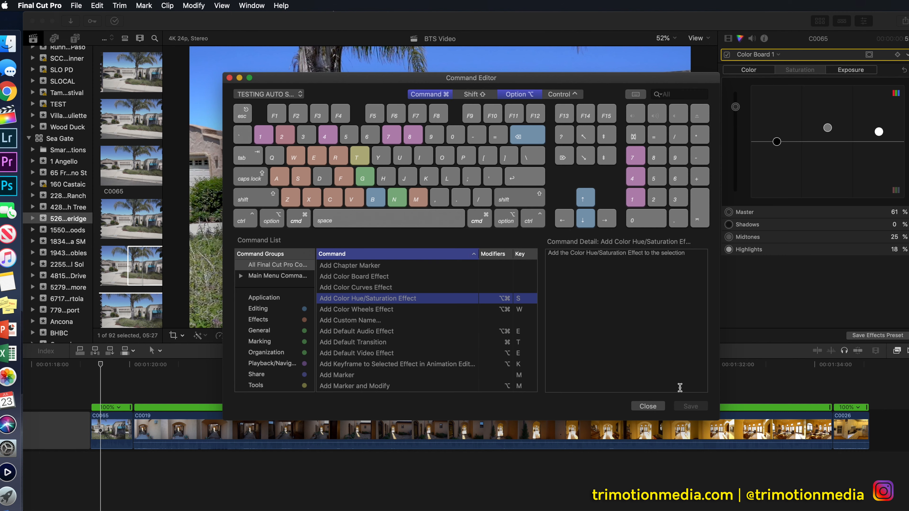
click(653, 407)
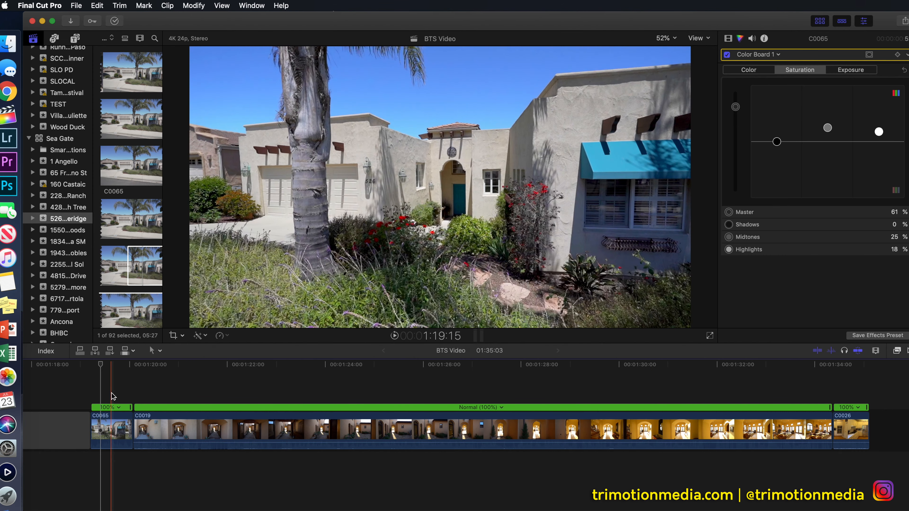
Select the first C0065 clip in the timeline, compare it with Color Board 1 off and on, and inspect its exposure and saturation settings.
click(112, 394)
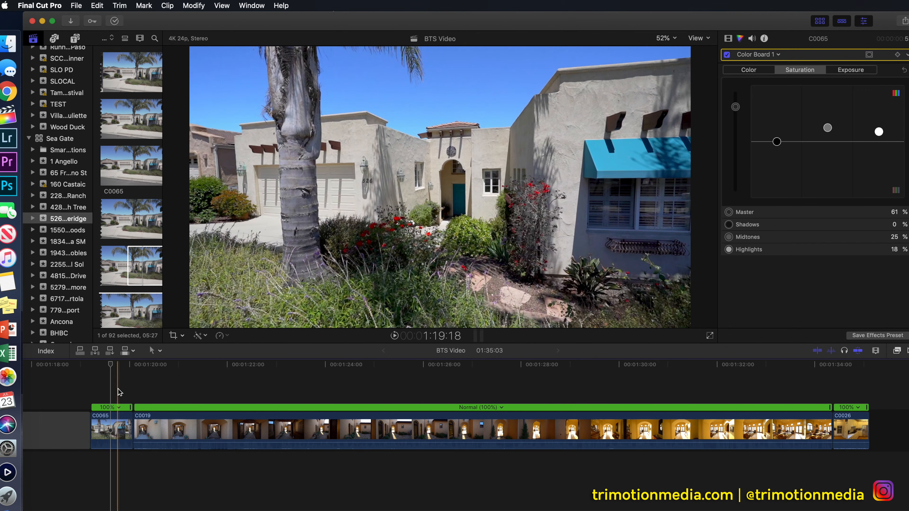
click(117, 412)
click(116, 422)
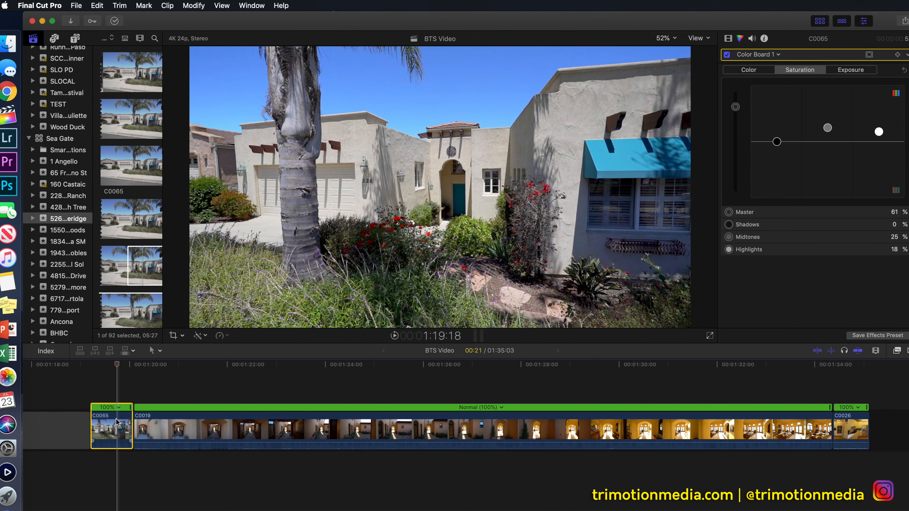
click(728, 55)
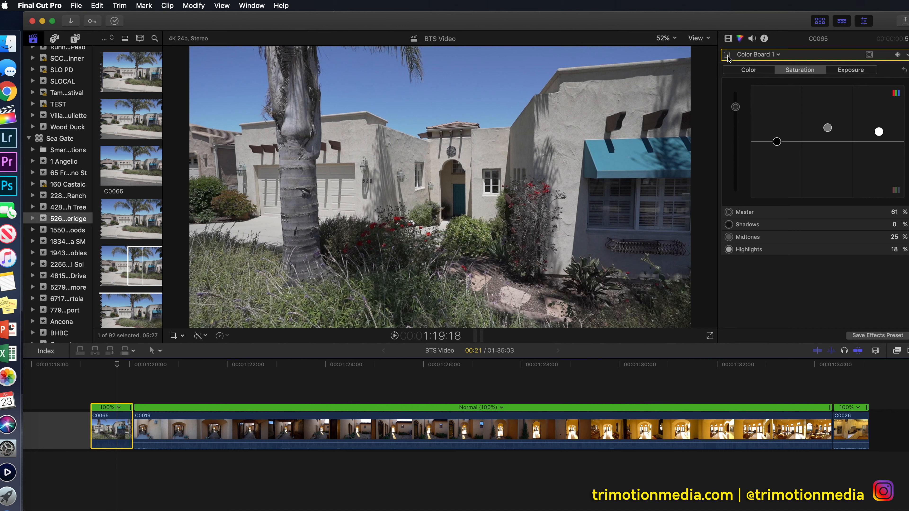
click(728, 55)
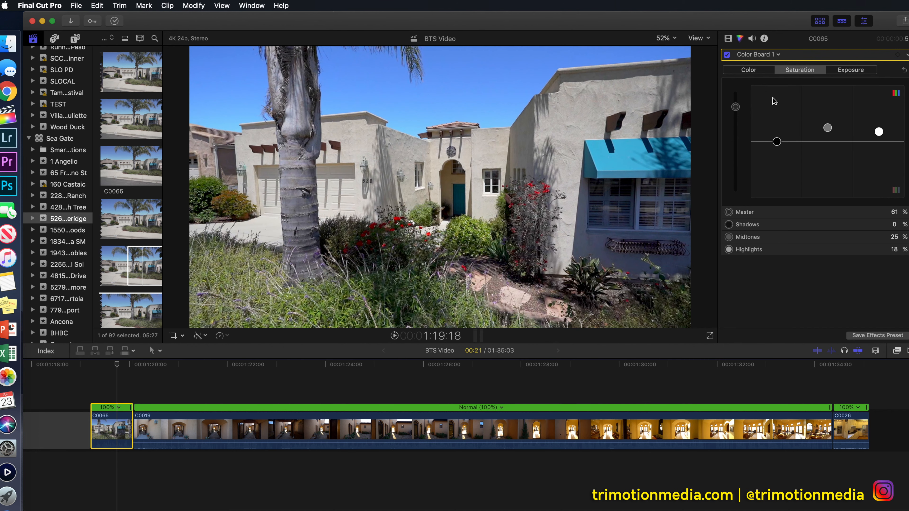
click(853, 72)
click(808, 72)
Add Hue/Saturation Curves to the first C0065 clip and raise the yellow-green and sampled sky-blue hues on the Hue vs Sat curve.
key(alt+e)
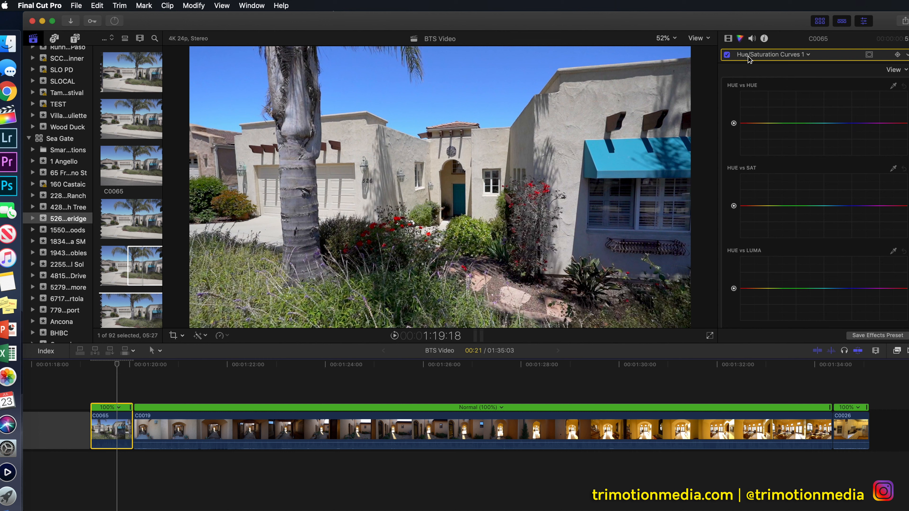
click(894, 169)
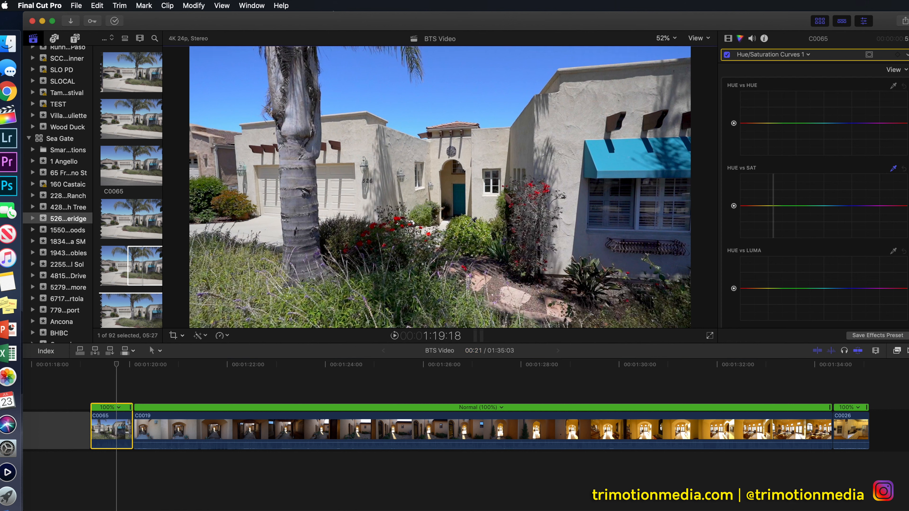
click(497, 73)
drag(775, 209, 773, 186)
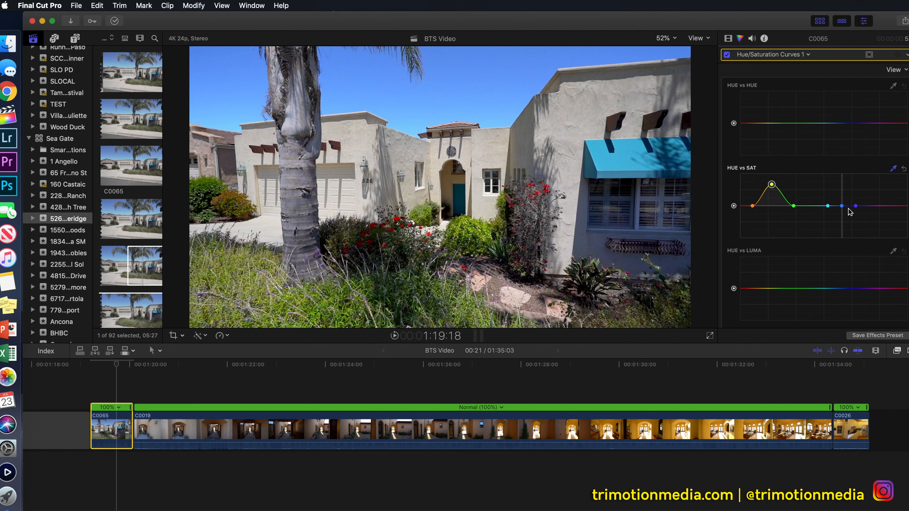
drag(842, 206, 842, 186)
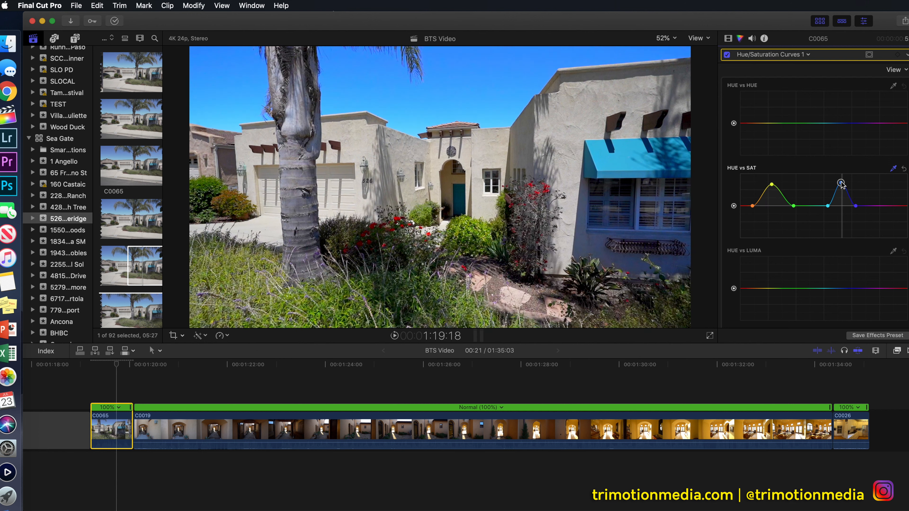
Compare the first C0065 clip with Hue/Saturation Curves off and on, leaving the correction enabled.
click(727, 55)
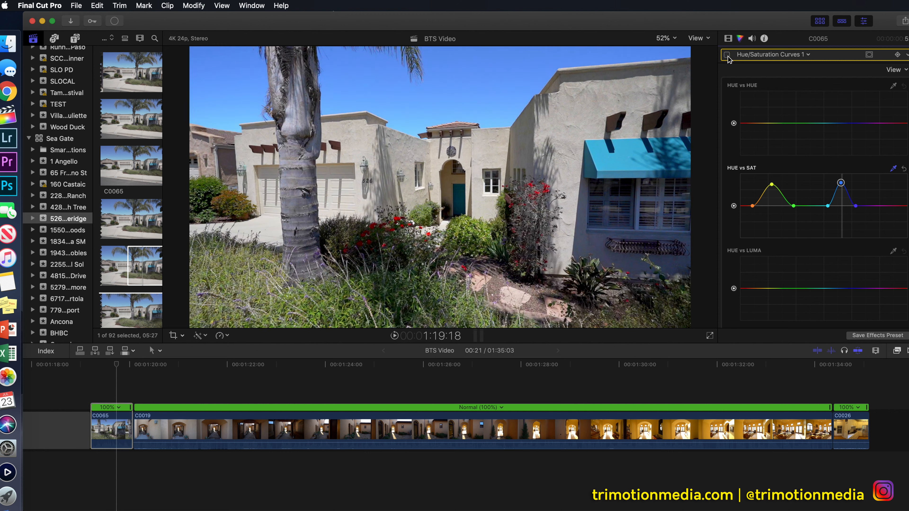
click(727, 55)
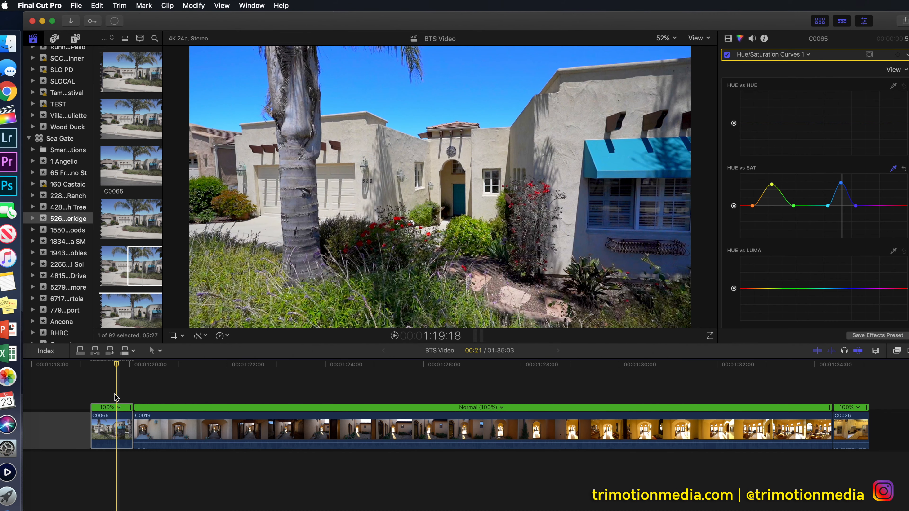
click(112, 423)
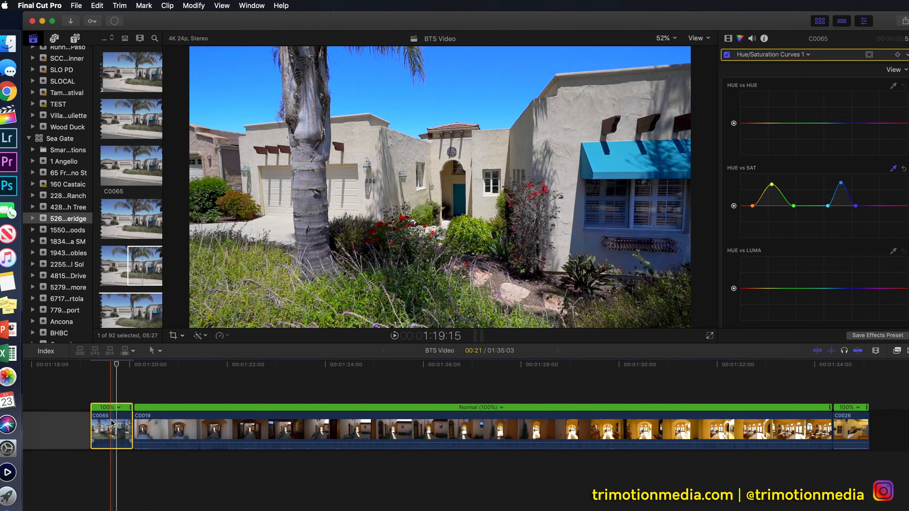
Mark a range of about 39 frames in browser clip C0065 and insert it between timeline clips C0065 and C0019.
click(133, 400)
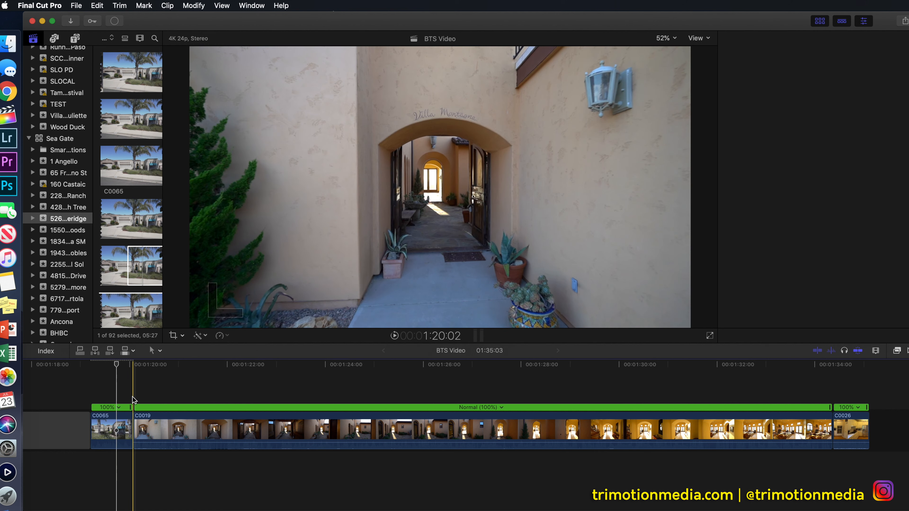
click(122, 165)
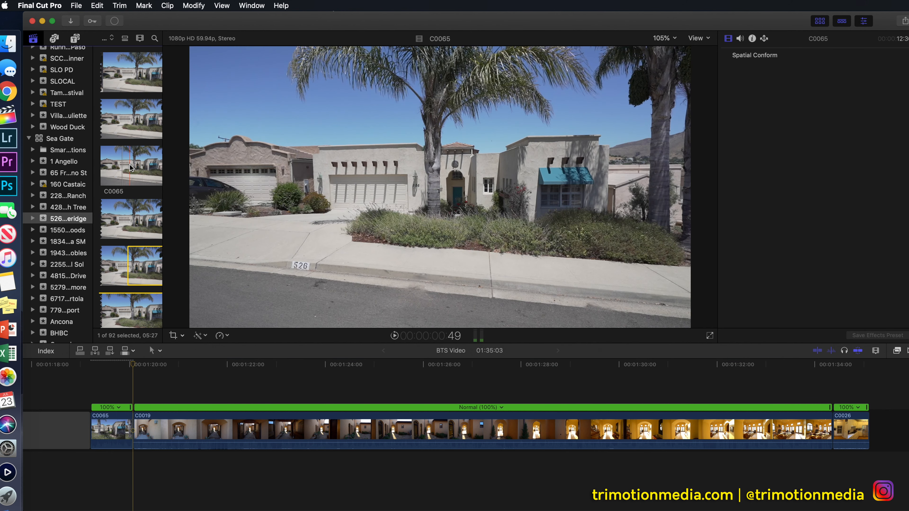
drag(122, 167, 144, 167)
drag(132, 165, 133, 419)
Review the effects applied to the first C0065 clip, including Hue/Saturation Curves 1 and the Color Board 1 saturation and exposure settings.
click(113, 425)
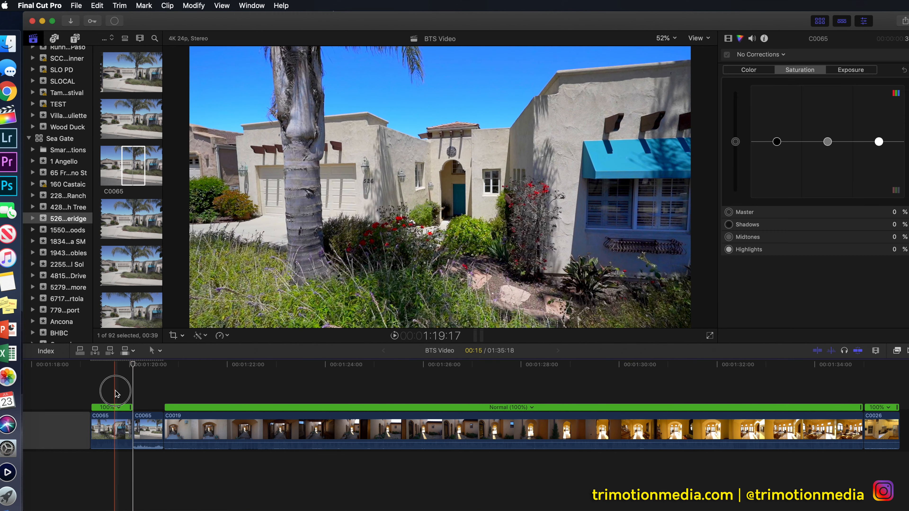
click(113, 426)
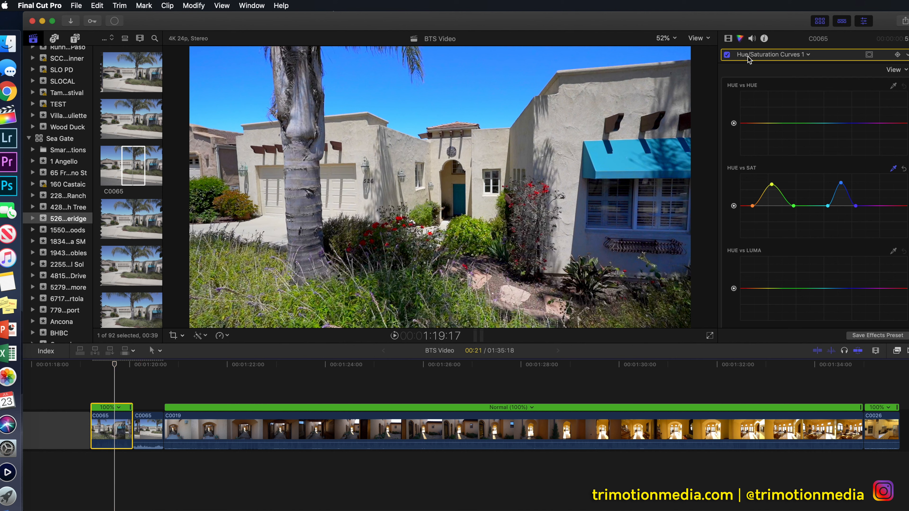
click(728, 38)
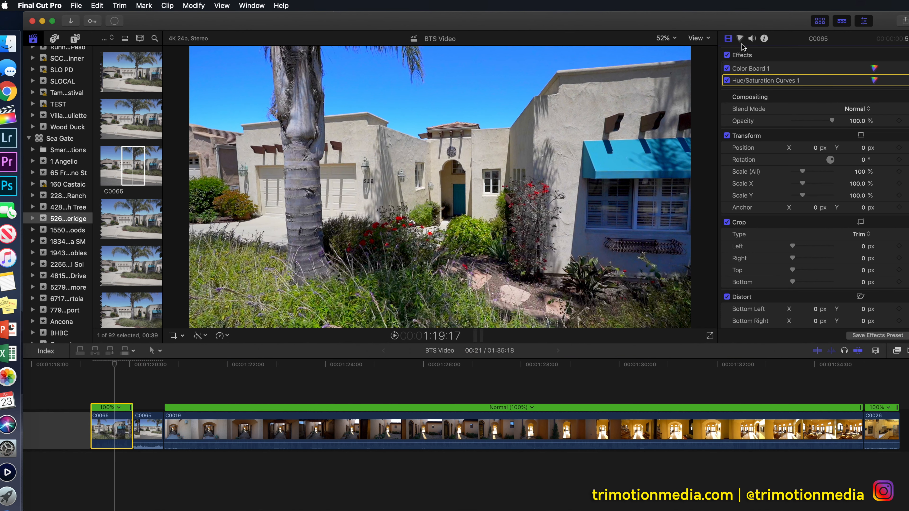
click(741, 38)
click(769, 54)
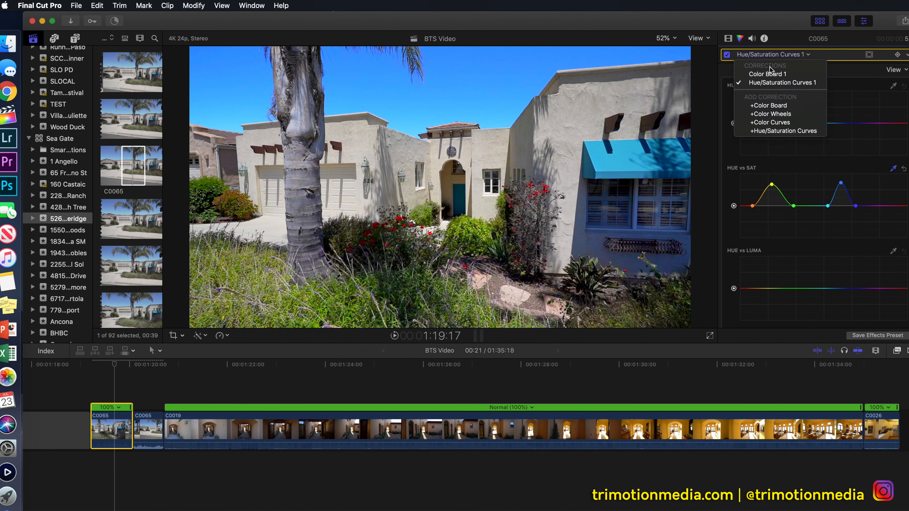
click(780, 74)
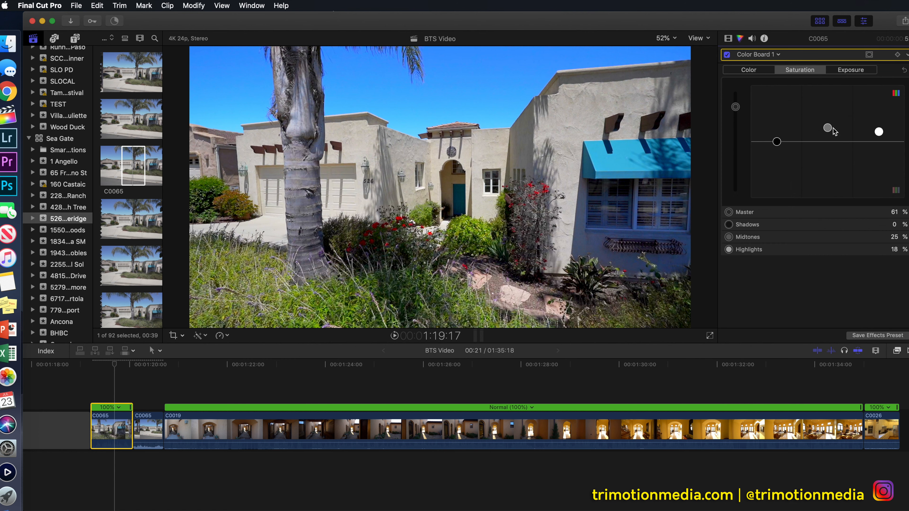
click(851, 70)
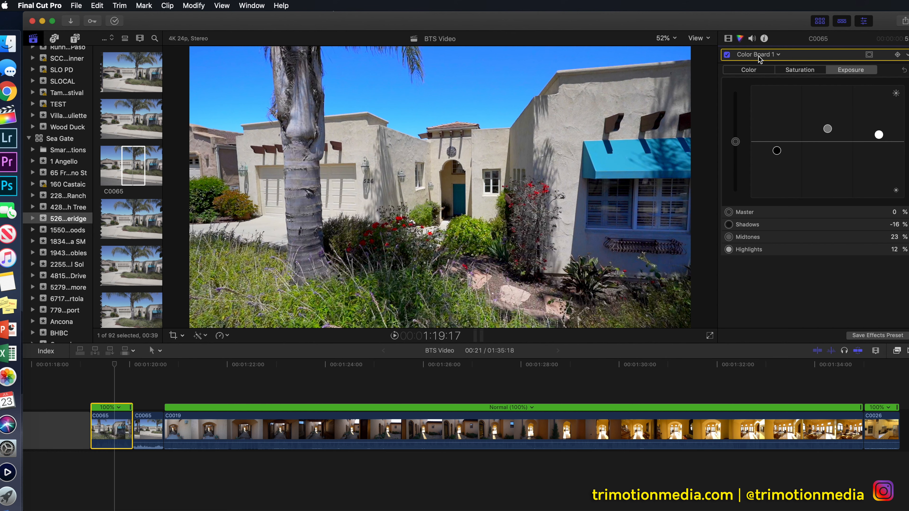
Copy the first C0065 clip's color corrections onto the second C0065 clip with Paste Attributes.
click(151, 392)
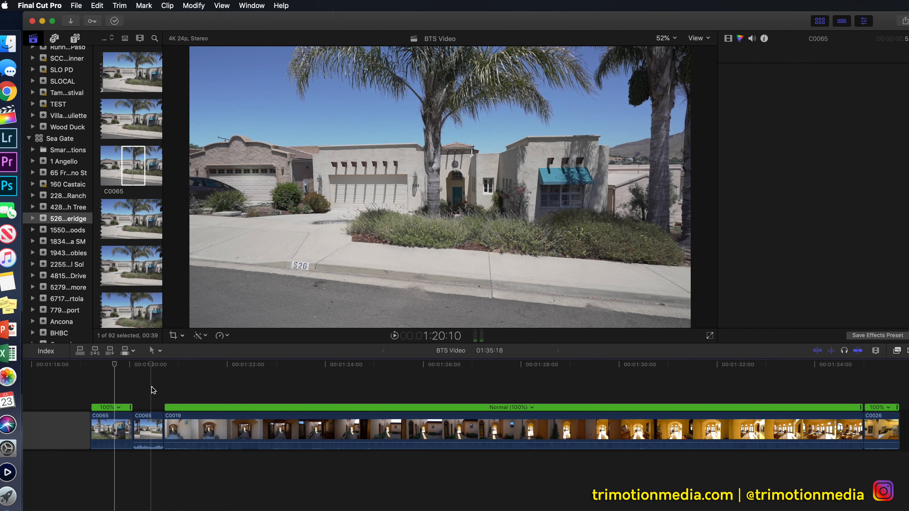
click(151, 425)
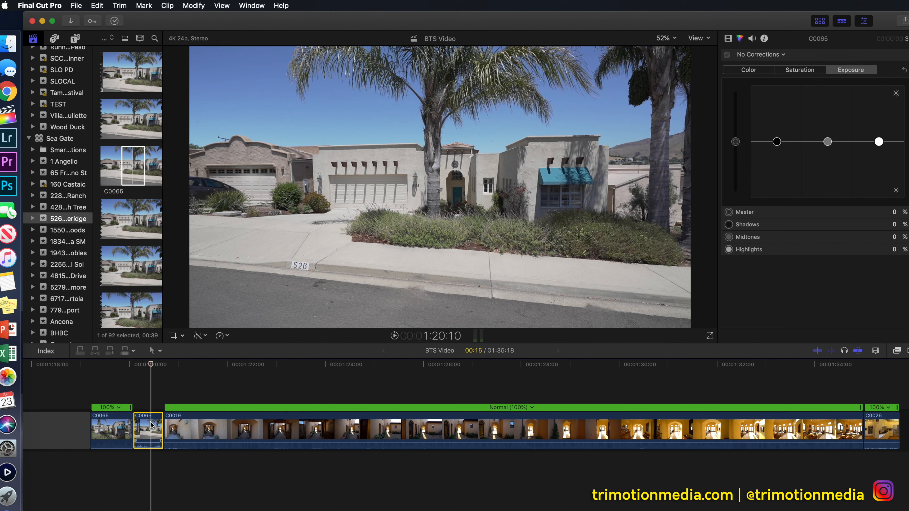
click(112, 421)
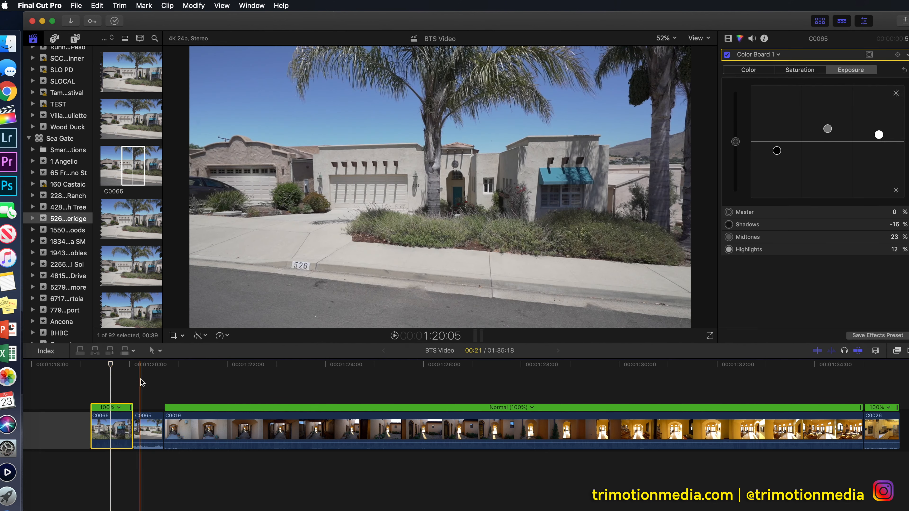
click(150, 432)
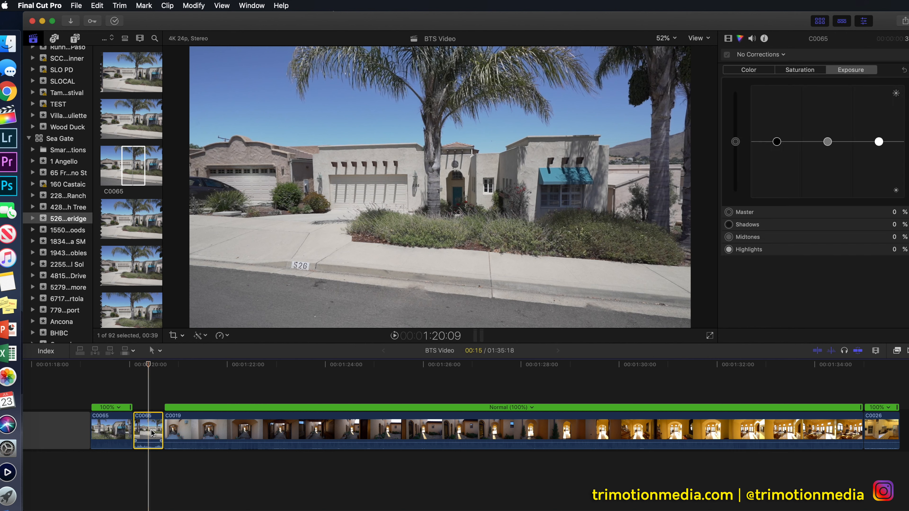
key(shift+super+v)
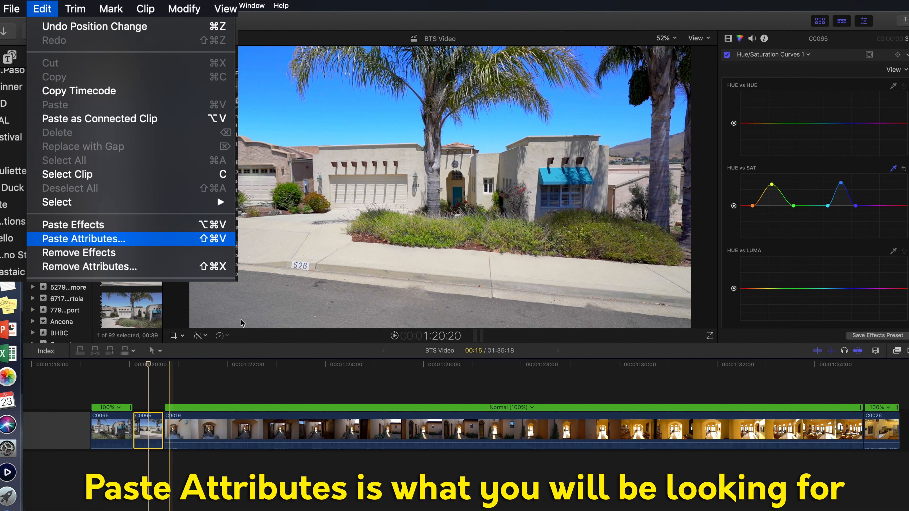
click(728, 39)
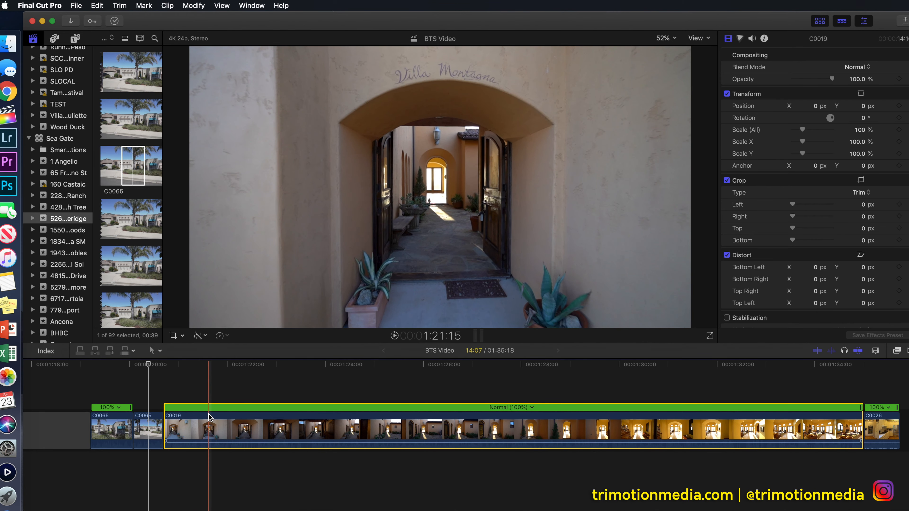
Retime clip C0019 with Automatic Speed and inspect the slowed clip along the timeline.
click(269, 394)
click(270, 430)
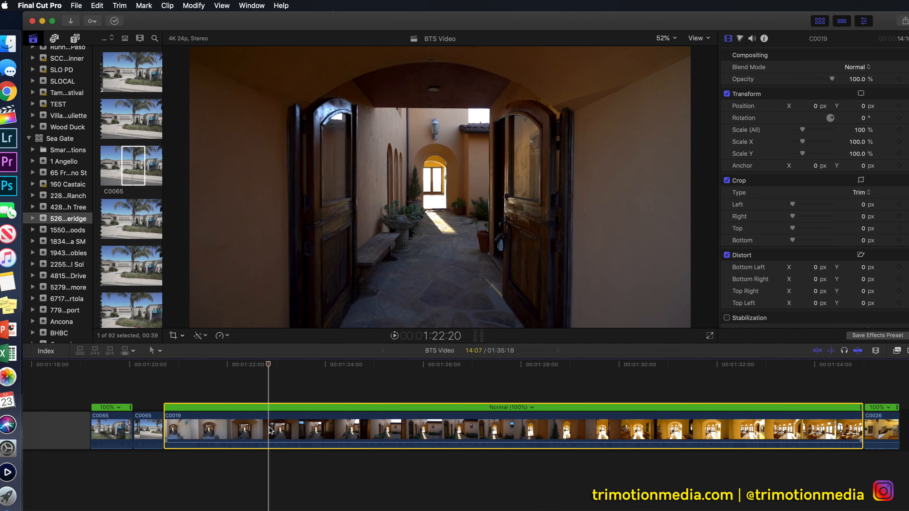
click(217, 336)
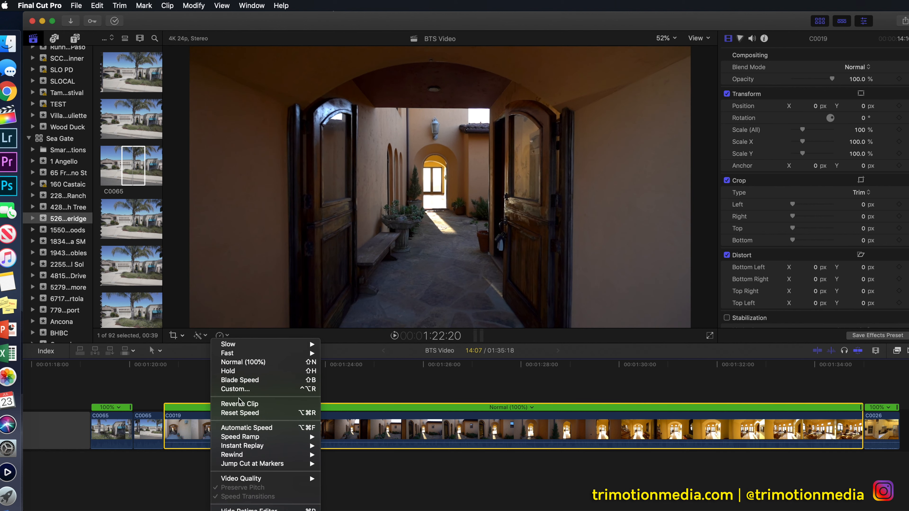
click(247, 429)
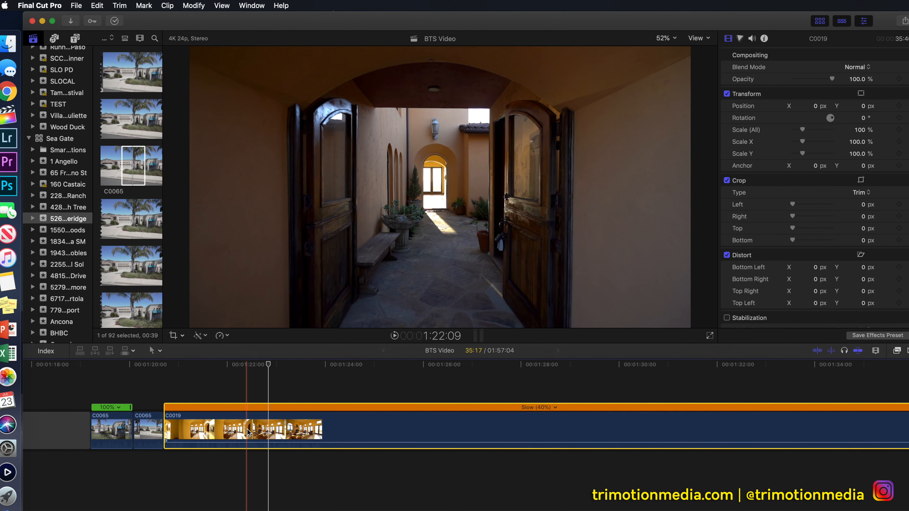
key(super+minus)
scroll(324, 424, right, 3)
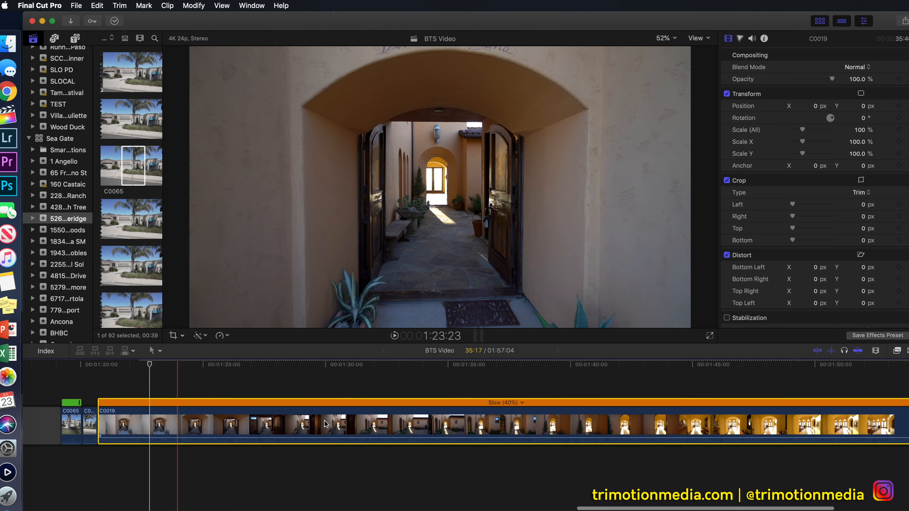
Undo and reapply Automatic Speed on timeline clip C0019, leaving the clip slowed to 40%.
key(super+z)
click(222, 421)
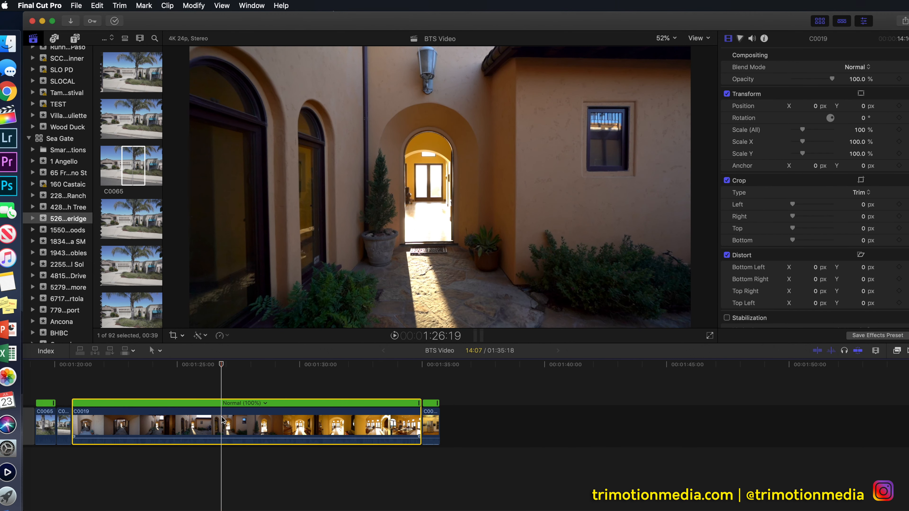
key(shift+a)
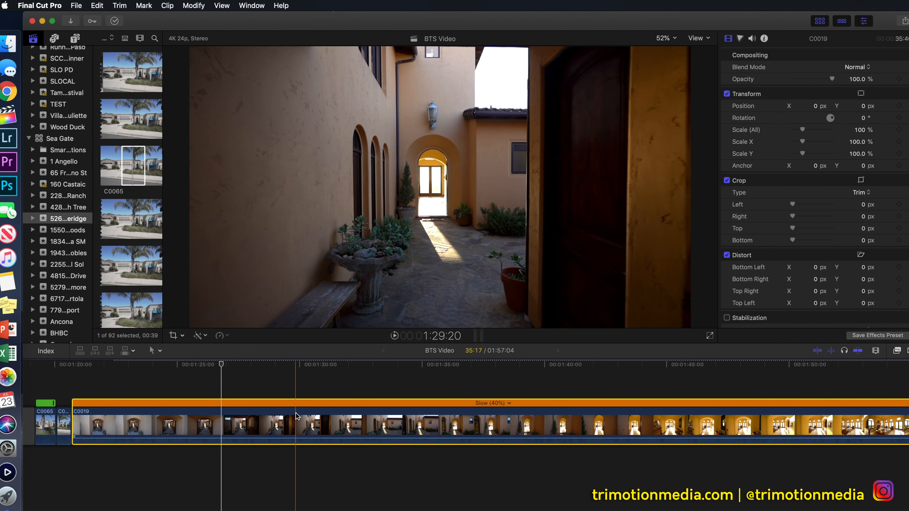
key(super+z)
key(shift+a)
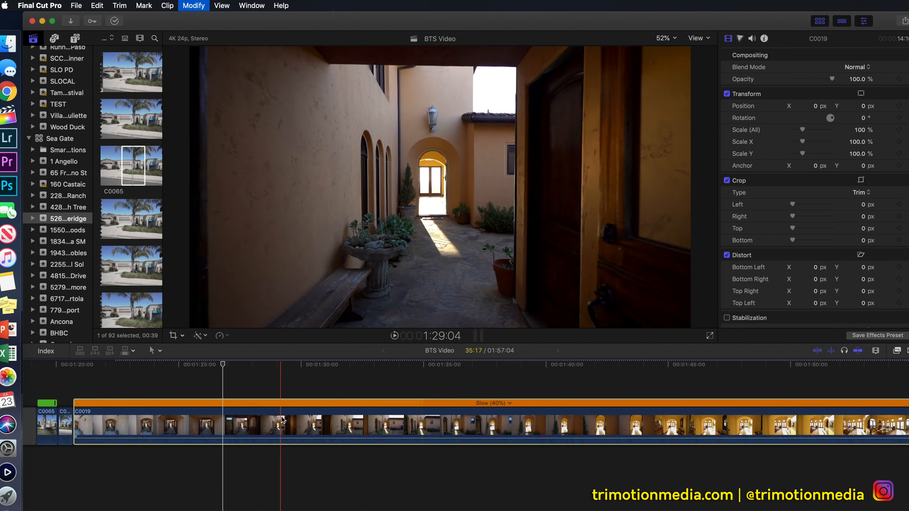
Slow clip C0026 at the end of the timeline to 40% with Automatic Speed.
scroll(449, 439, right, 5)
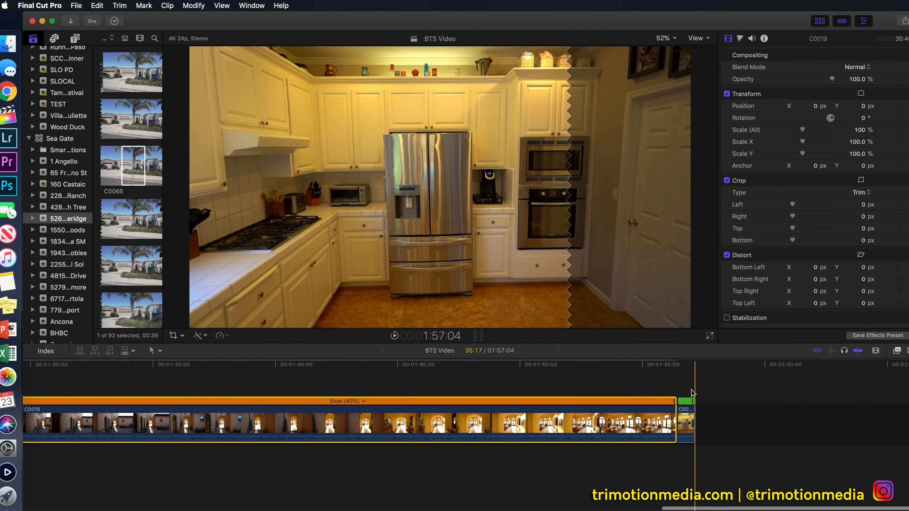
click(684, 422)
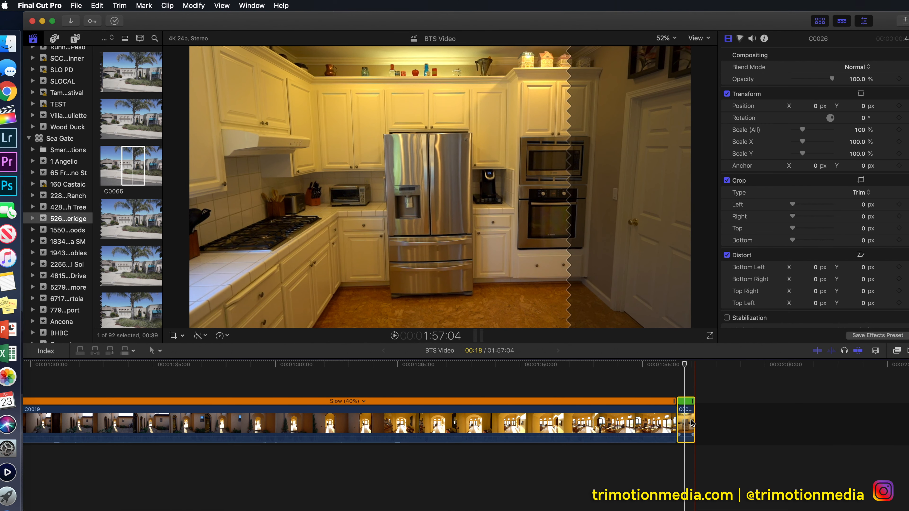
key(shift+a)
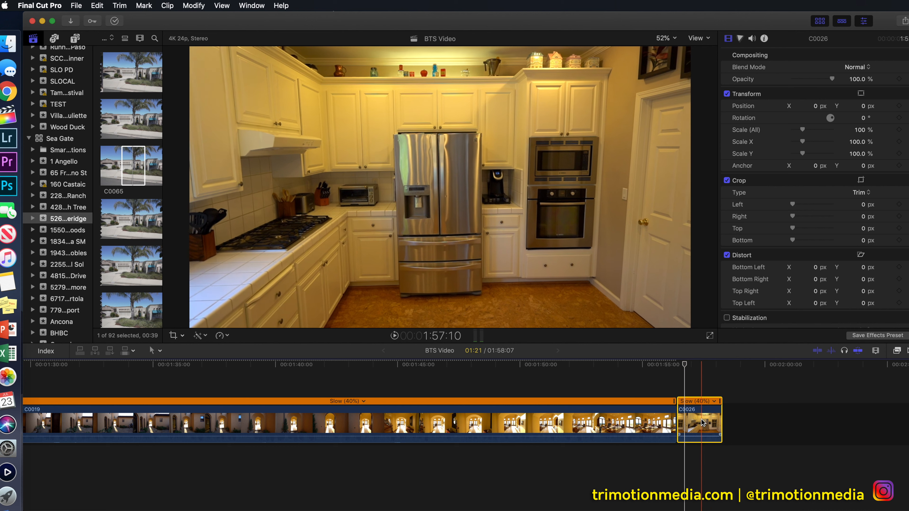
click(701, 419)
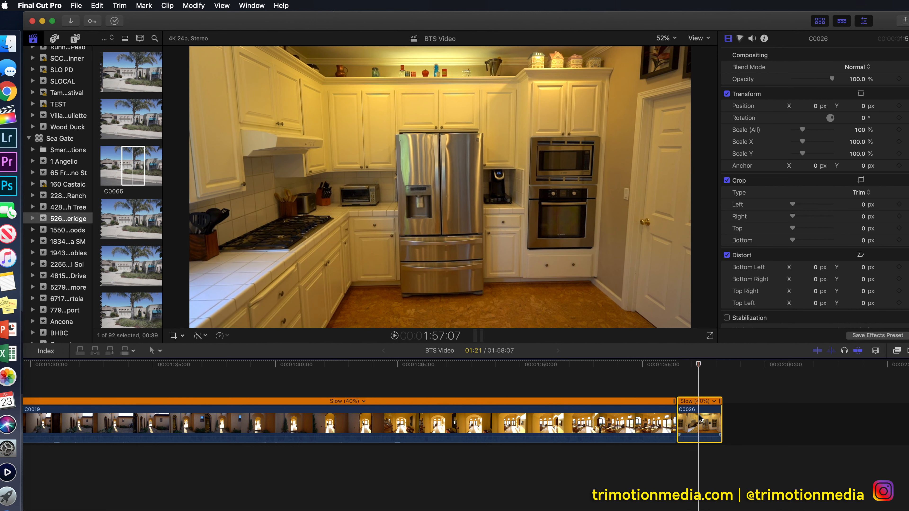
Silence the audio of clips C0026 and C0019 by lowering their volume to -∞ dB.
key(ctrl+minus)
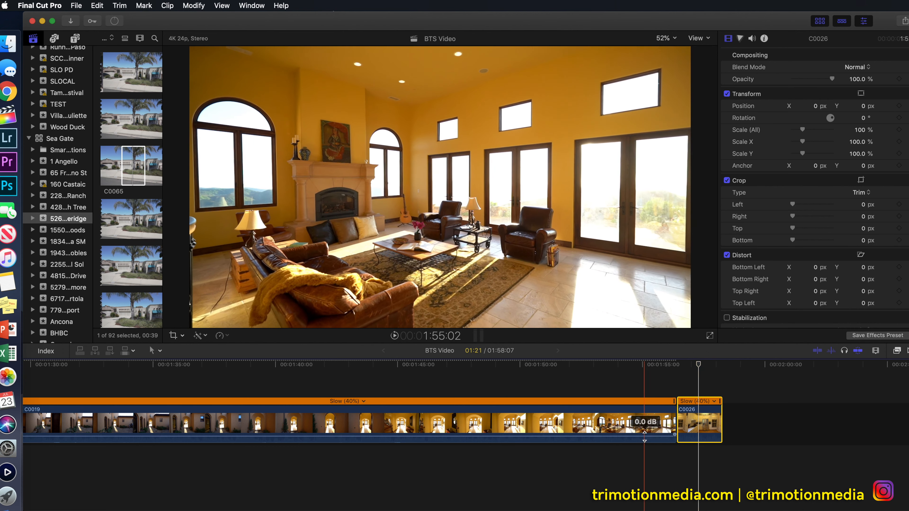
click(631, 426)
key(ctrl+minus)
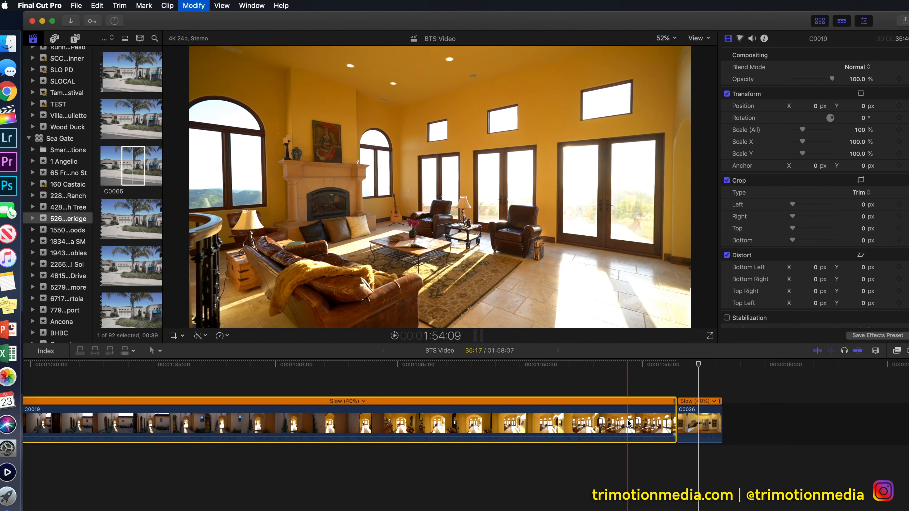
Play clip C0019 from its start and split its speed into segments near the clip's beginning and end with Blade Speed.
scroll(600, 443, left, 6)
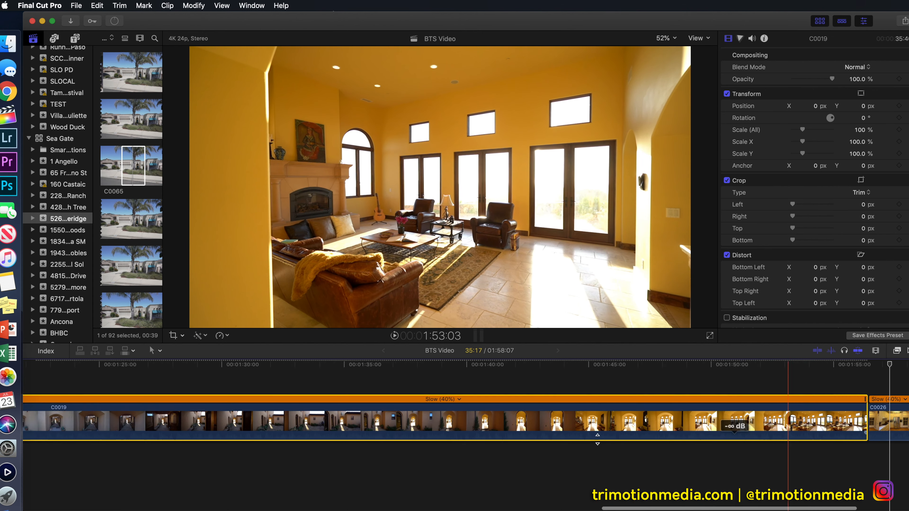
scroll(219, 423, left, 4)
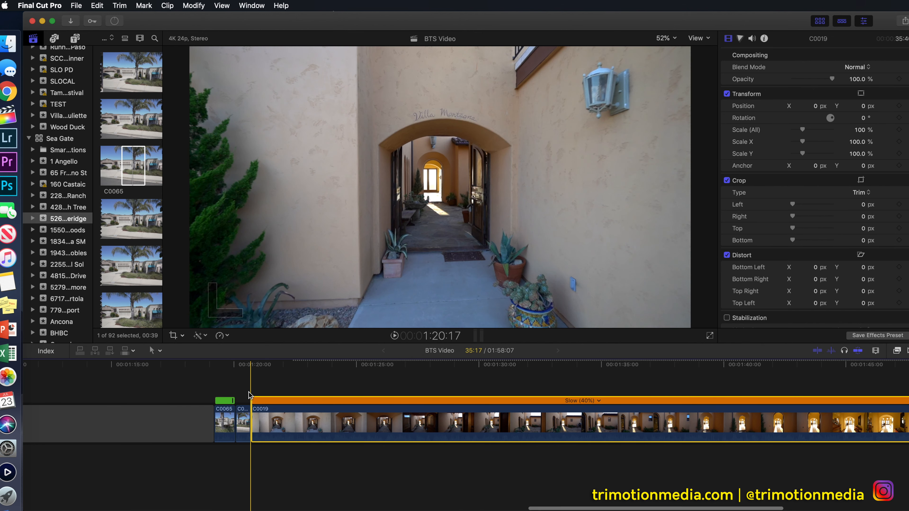
key(space)
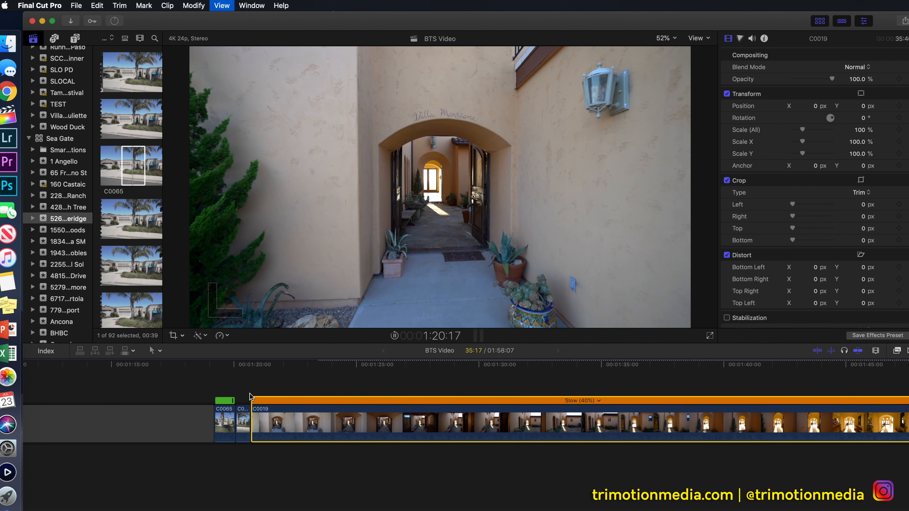
key(shift+b)
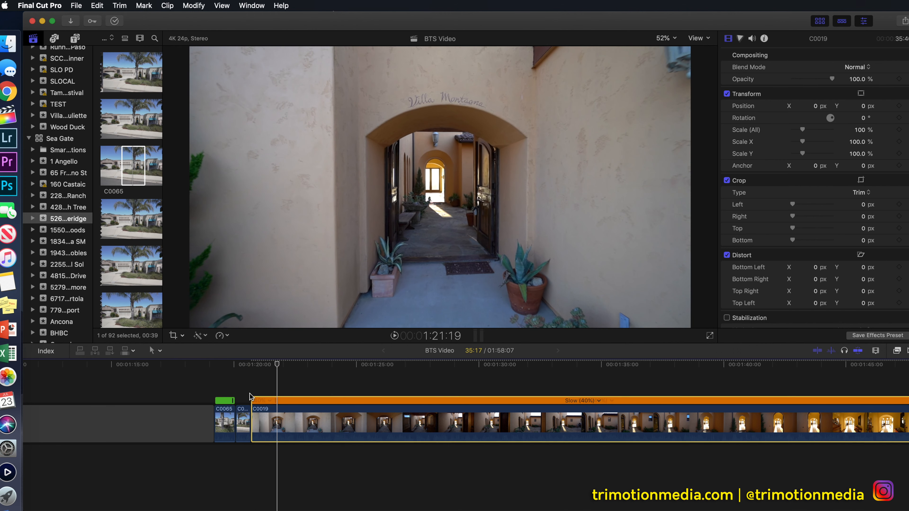
click(285, 392)
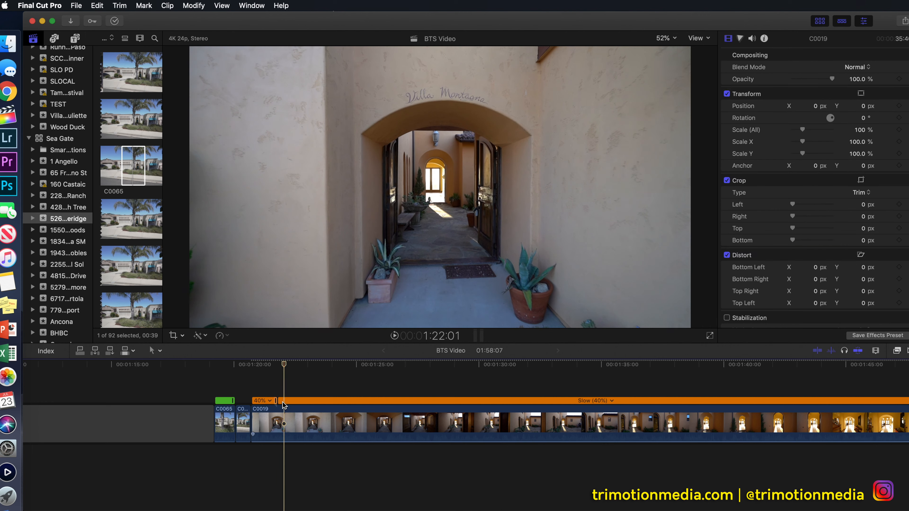
scroll(280, 407, right, 2)
scroll(280, 407, right, 10)
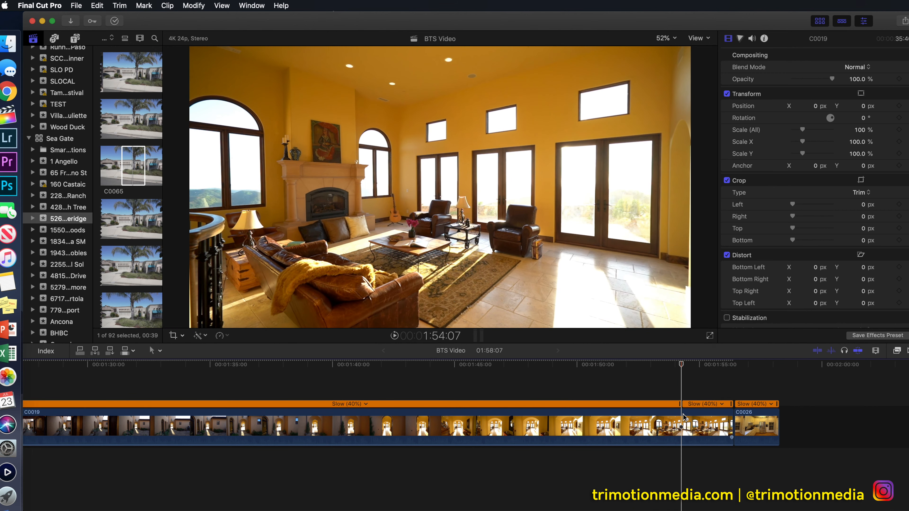
Speed up the long middle segment of clip C0019 to 8x (800%), keeping its start and end segments at 40%.
scroll(620, 429, left, 10)
scroll(620, 432, right, 3)
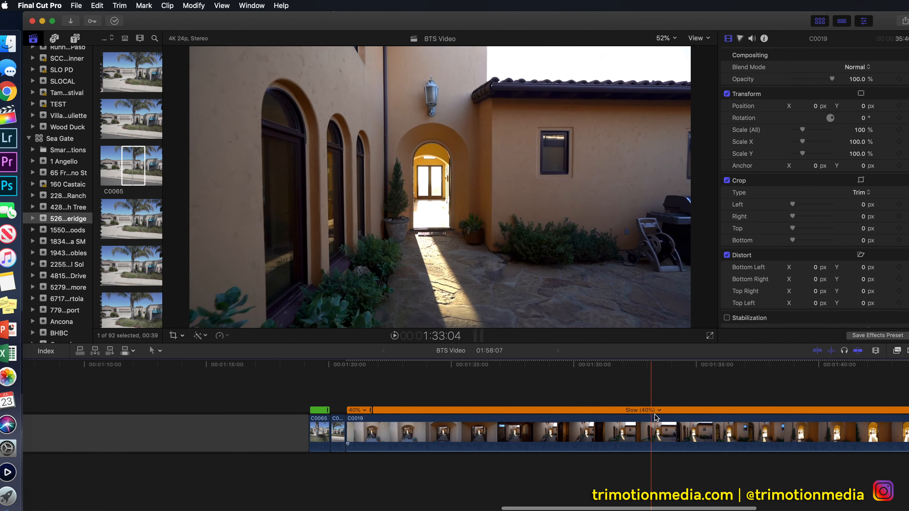
click(659, 410)
mouse_move(716, 427)
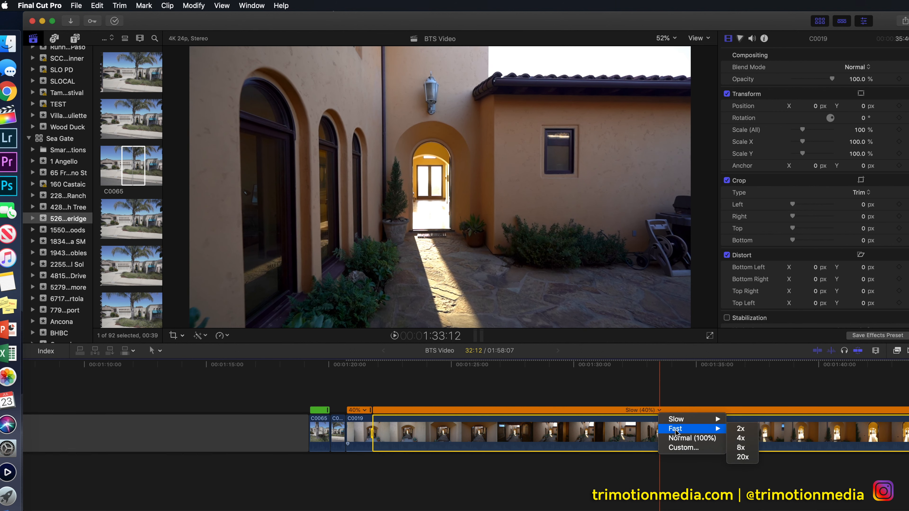
click(735, 447)
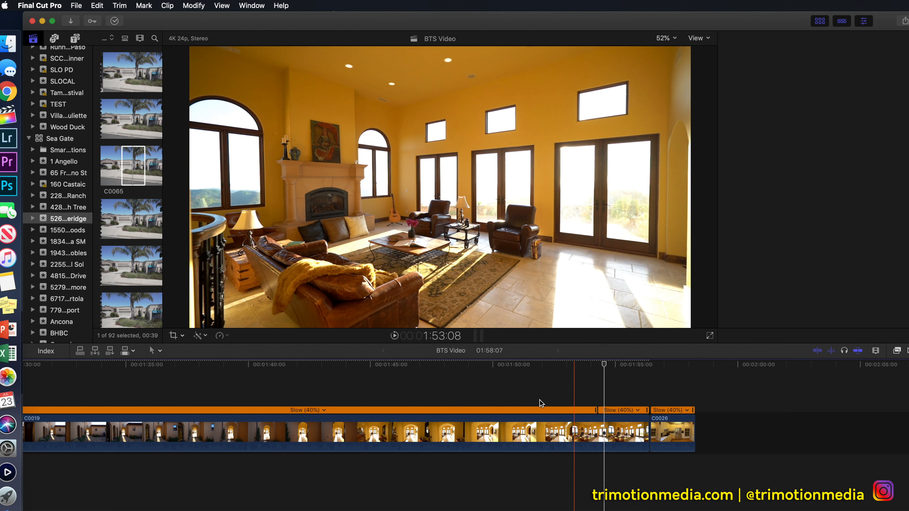
click(527, 410)
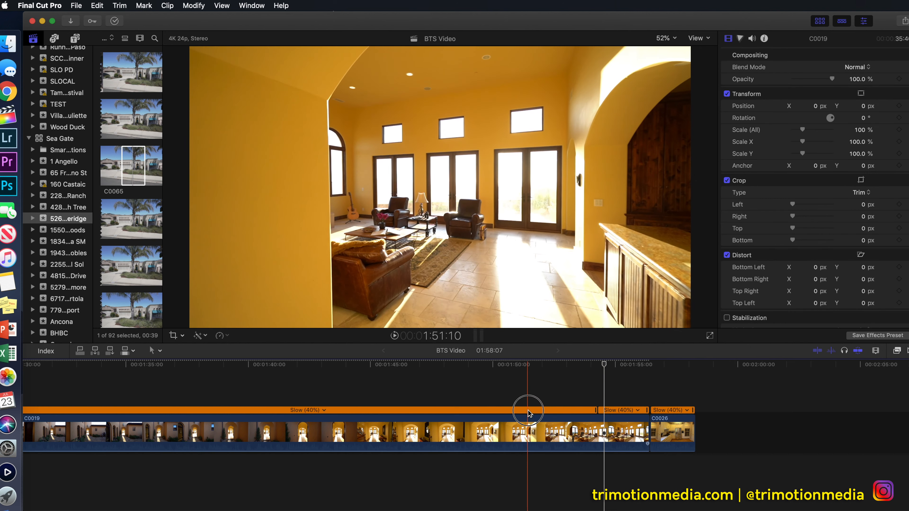
scroll(528, 410, left, 10)
scroll(528, 410, left, 1)
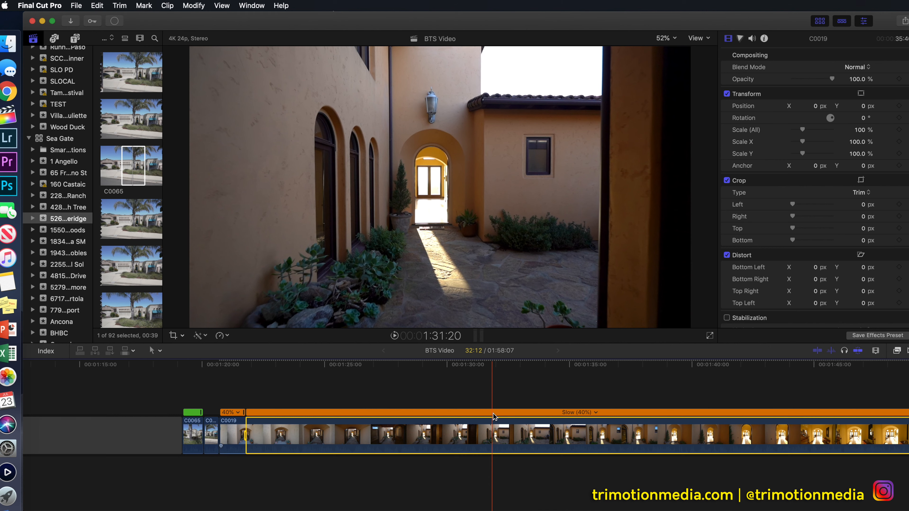
key(super+z)
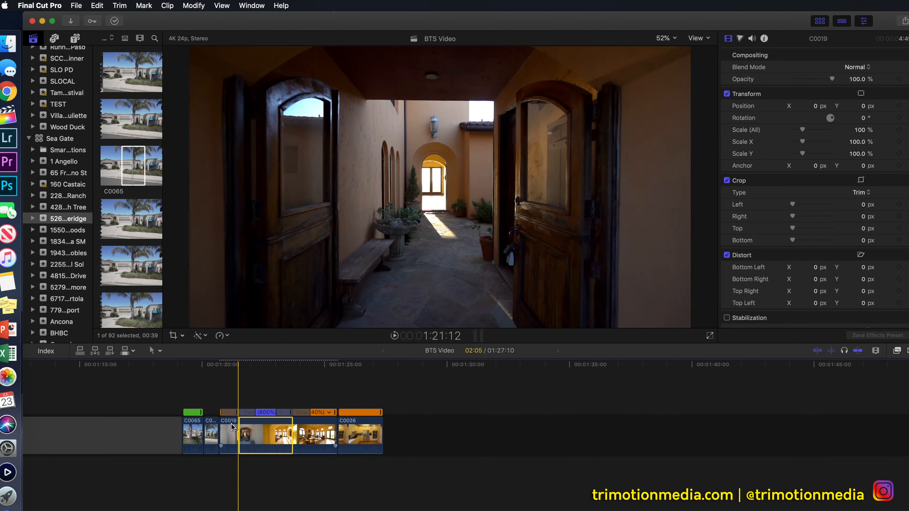
Play the speed-ramped clip C0019 from its start through into clip C0026.
click(222, 421)
key(space)
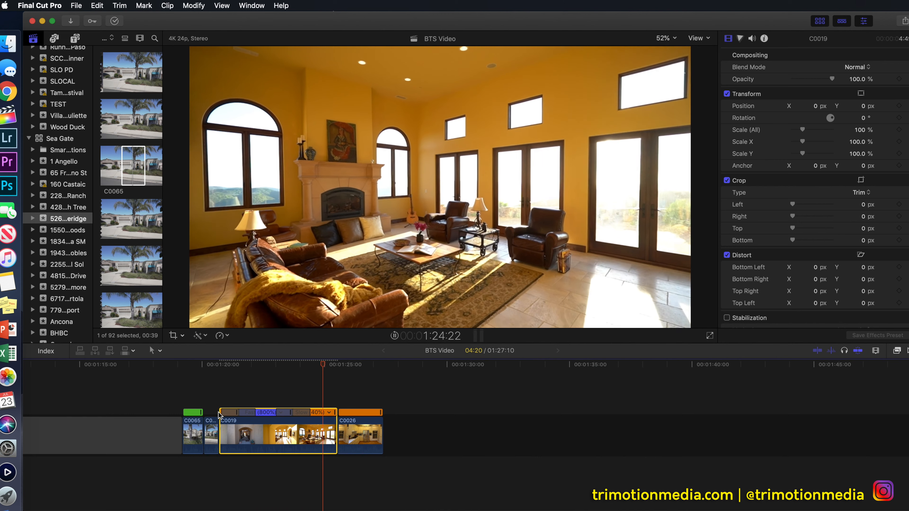
key(space)
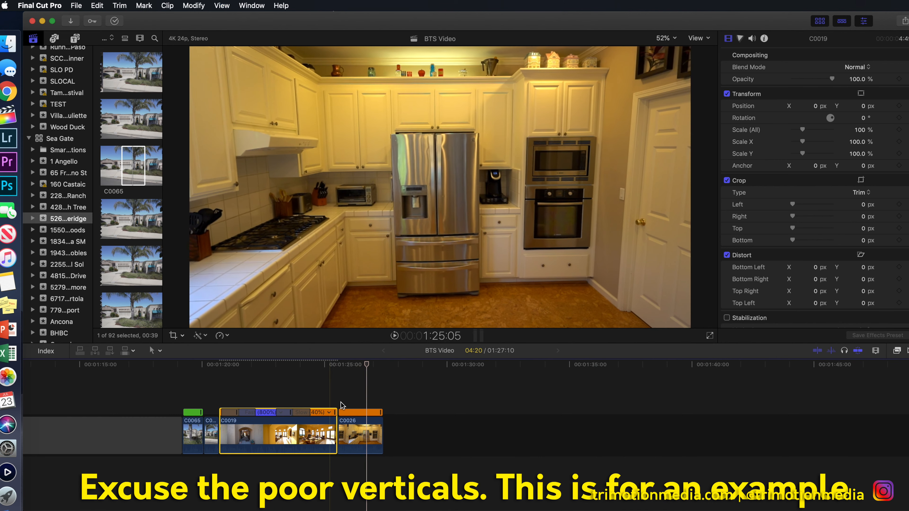
Add Hue/Saturation Curves to clip C0026, sample the yellow cabinets for Hue vs Sat, and lower the sampled orange-yellow point to desaturate the yellow cast.
click(363, 439)
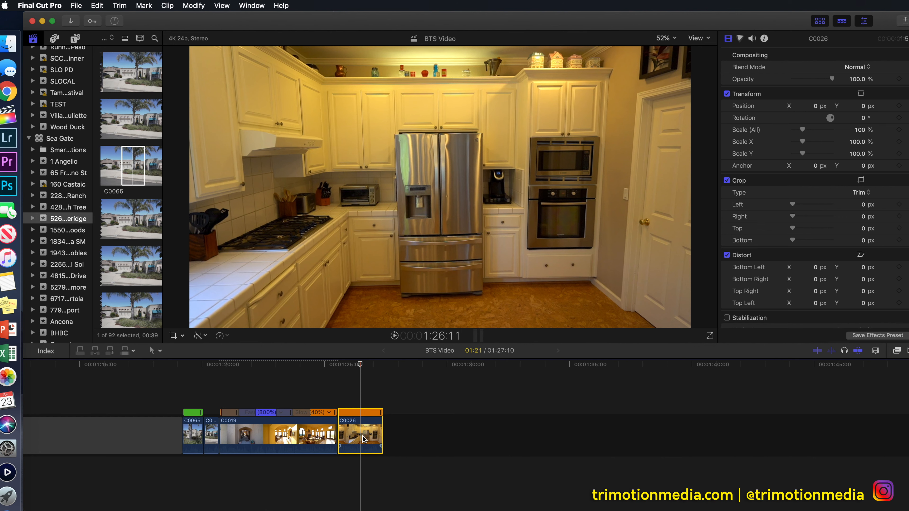
key(alt+e)
click(804, 72)
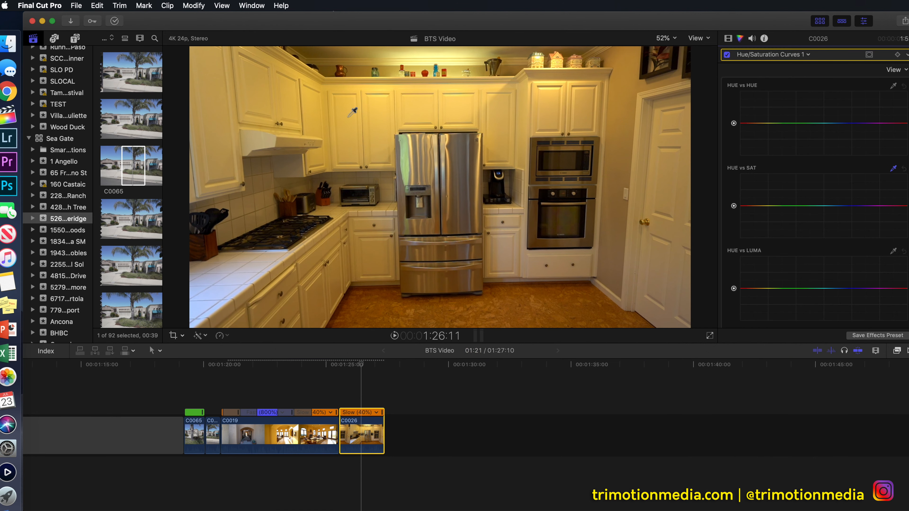
click(376, 108)
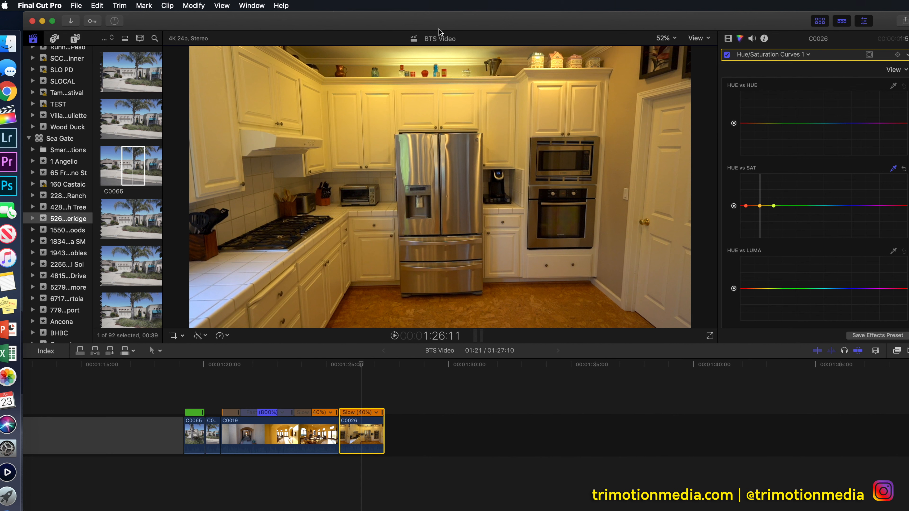
drag(762, 209, 760, 223)
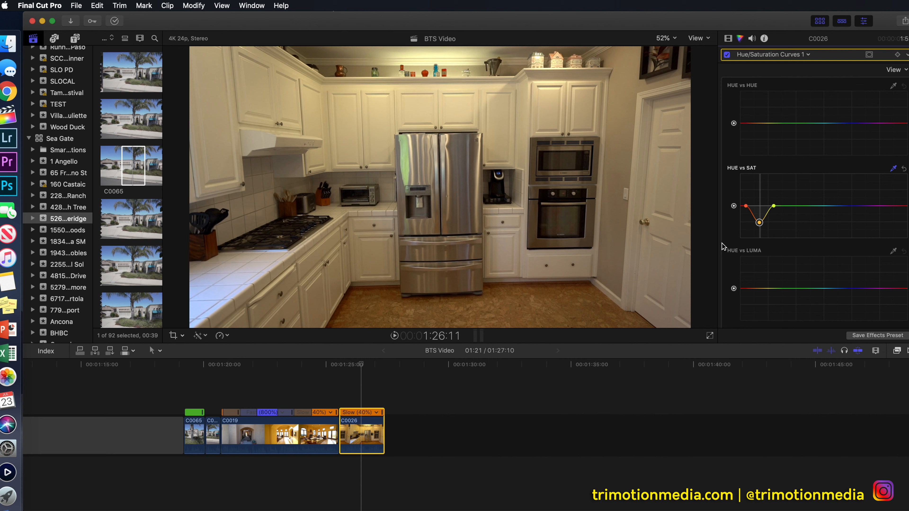
mouse_move(764, 225)
mouse_down()
mouse_move(761, 211)
mouse_move(761, 226)
mouse_up()
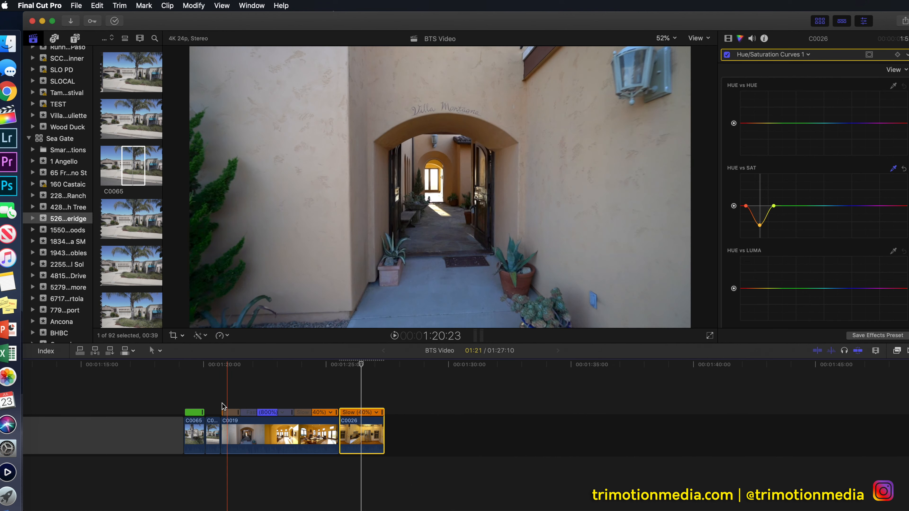
Compare the color corrections of the two C0065 clips and clip C0026, including Color Board 1 exposure and Hue/Saturation Curves 1.
click(205, 417)
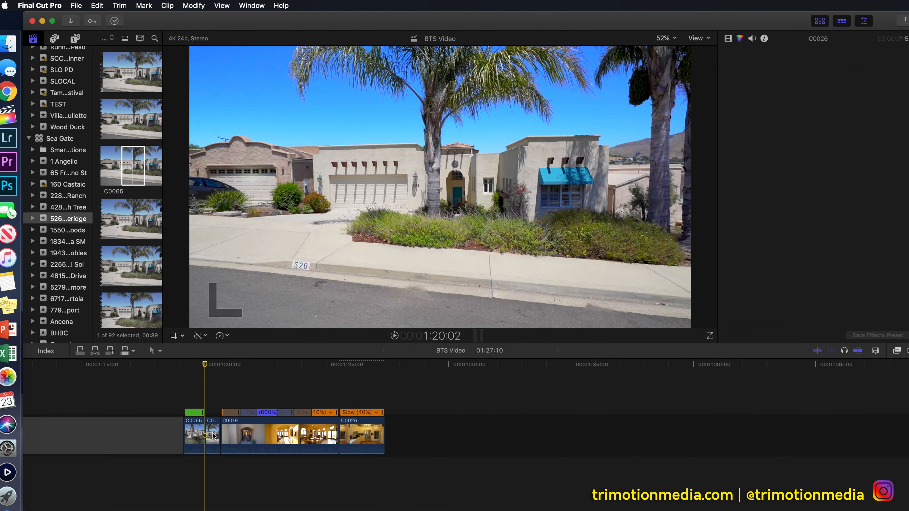
click(212, 432)
click(196, 396)
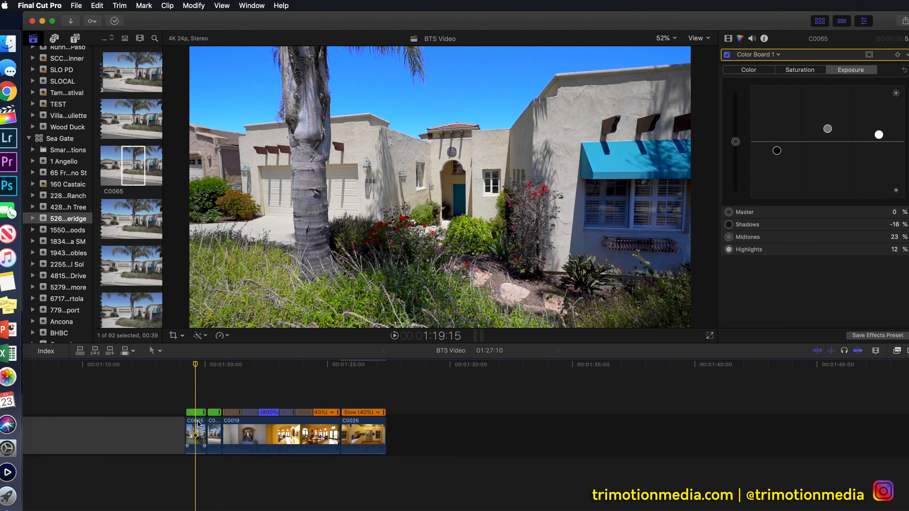
click(198, 436)
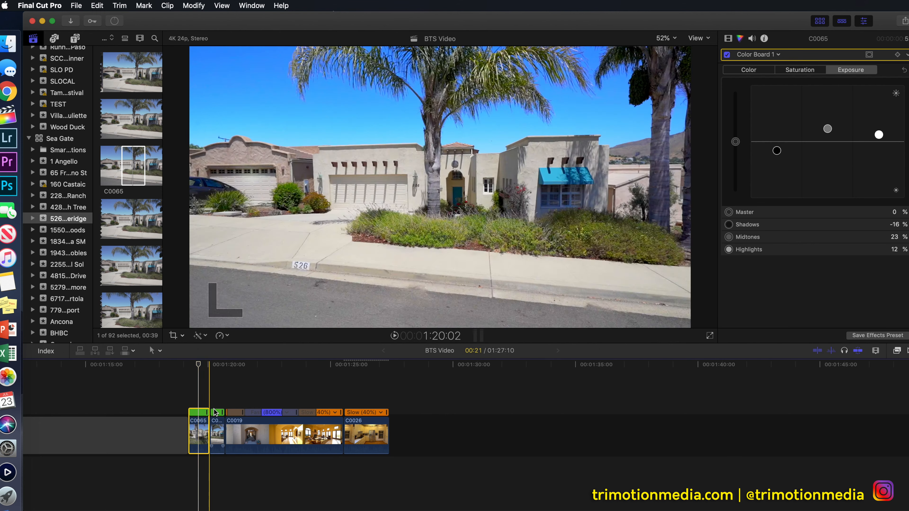
click(217, 399)
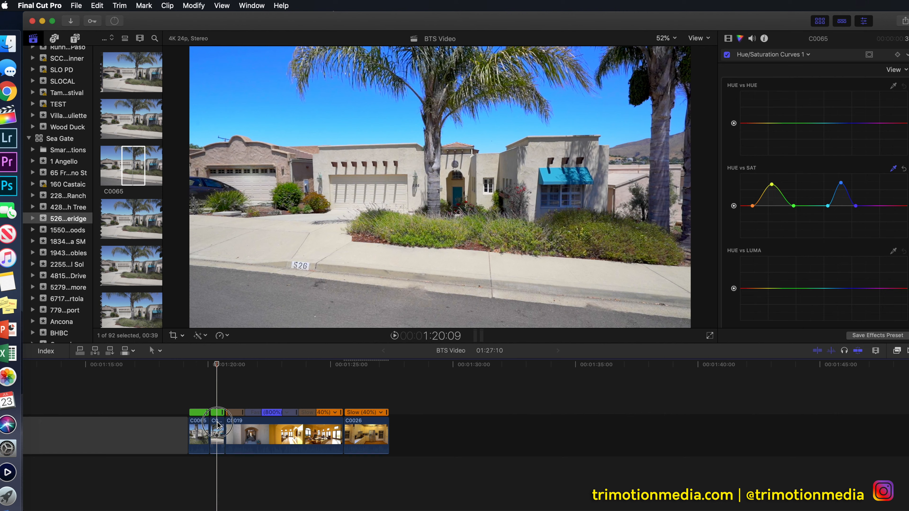
click(217, 424)
click(196, 400)
click(198, 427)
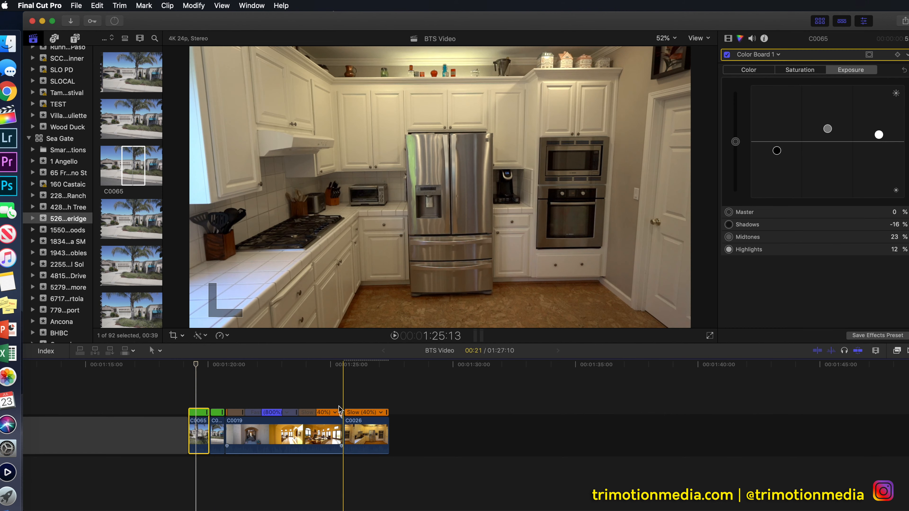
click(374, 389)
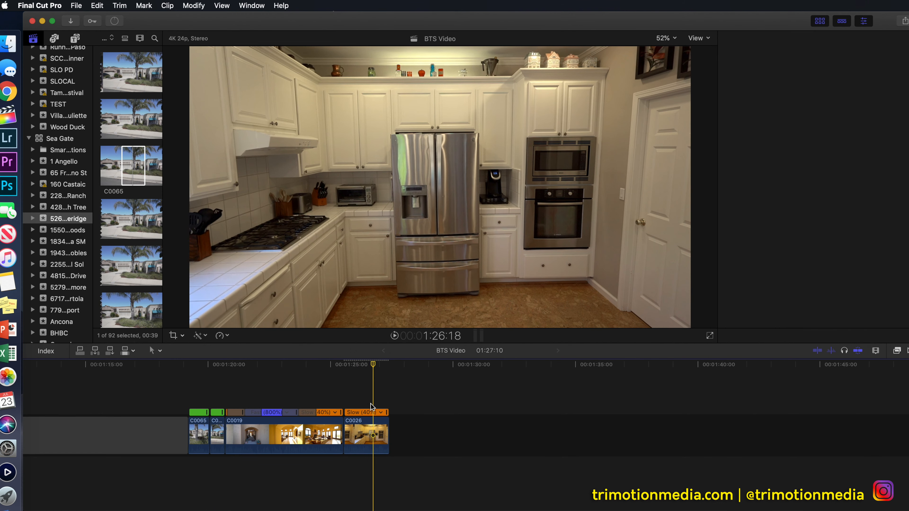
click(372, 429)
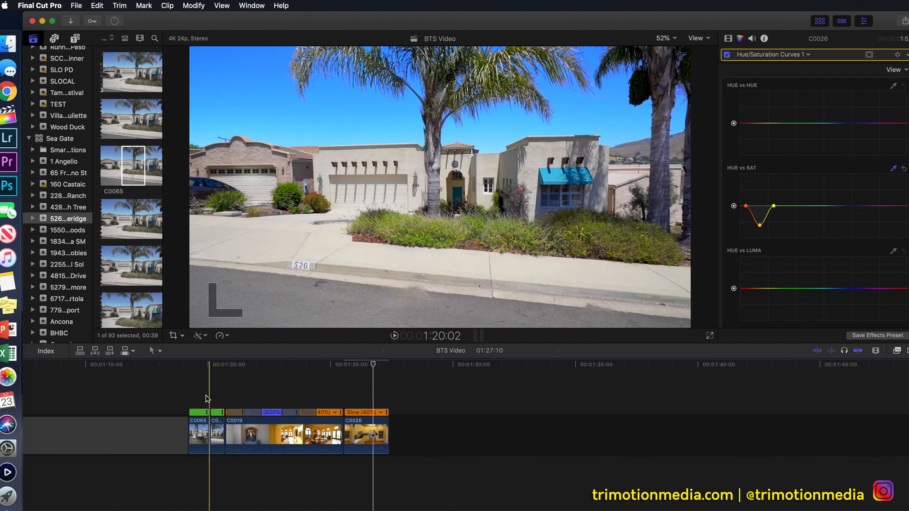
Examine the Color Board 1 exposure and Hue/Saturation Curves 1 on the two adjacent C0065 clips, and the color corrections on C0019.
click(202, 408)
click(203, 425)
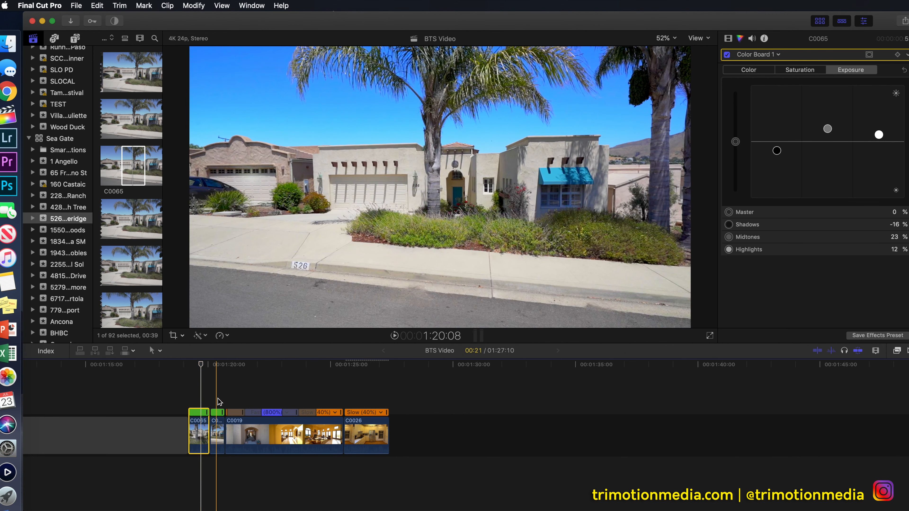
click(218, 429)
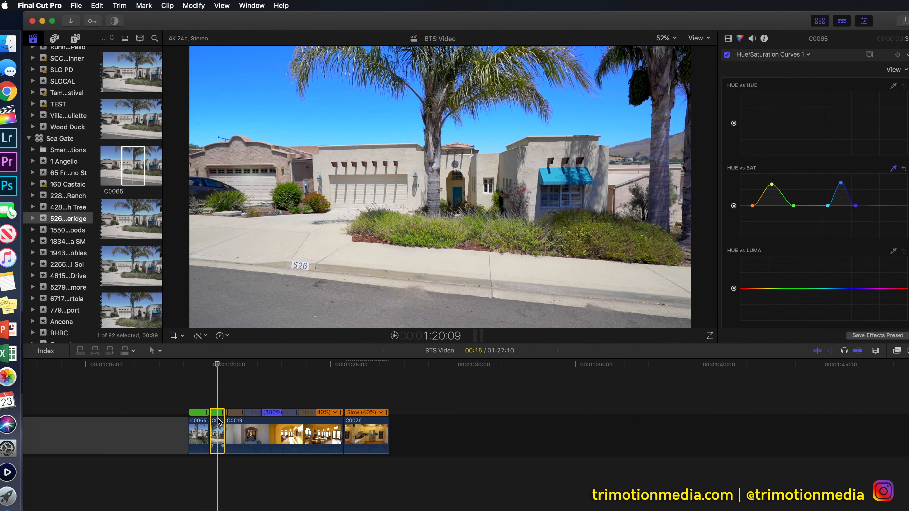
click(201, 392)
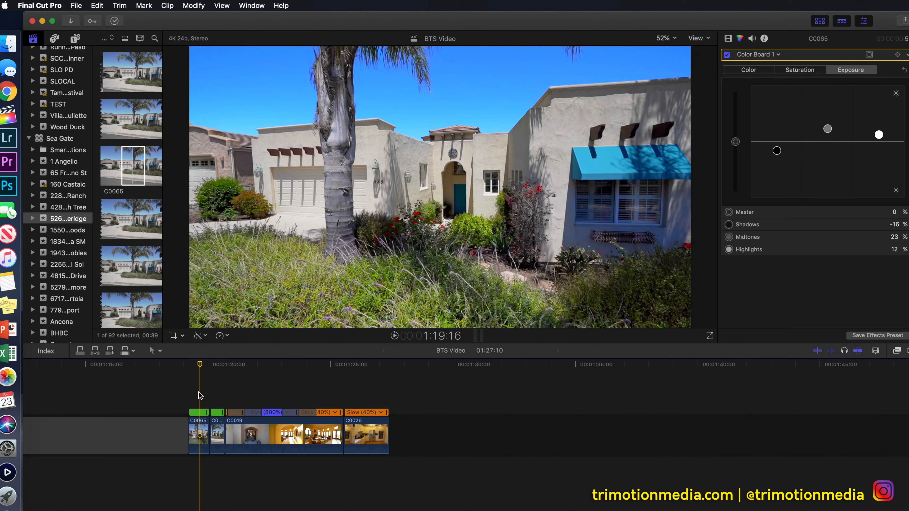
click(220, 400)
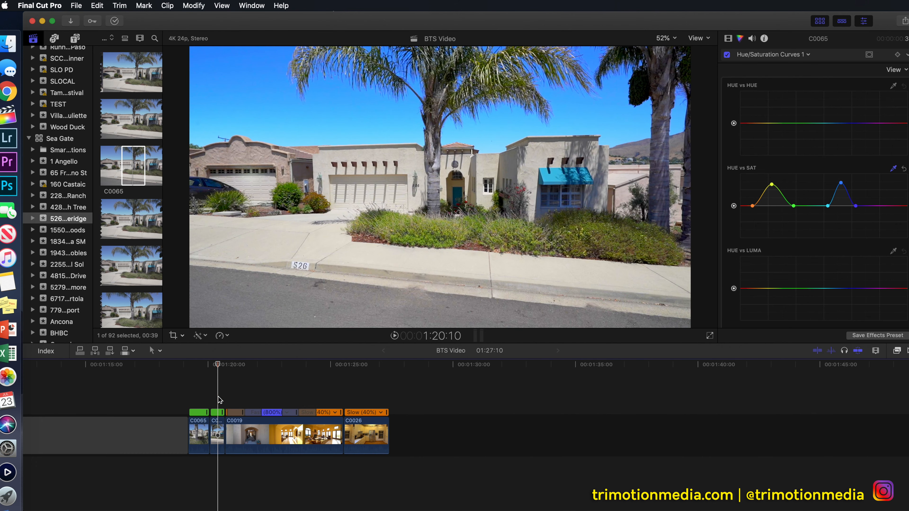
click(199, 398)
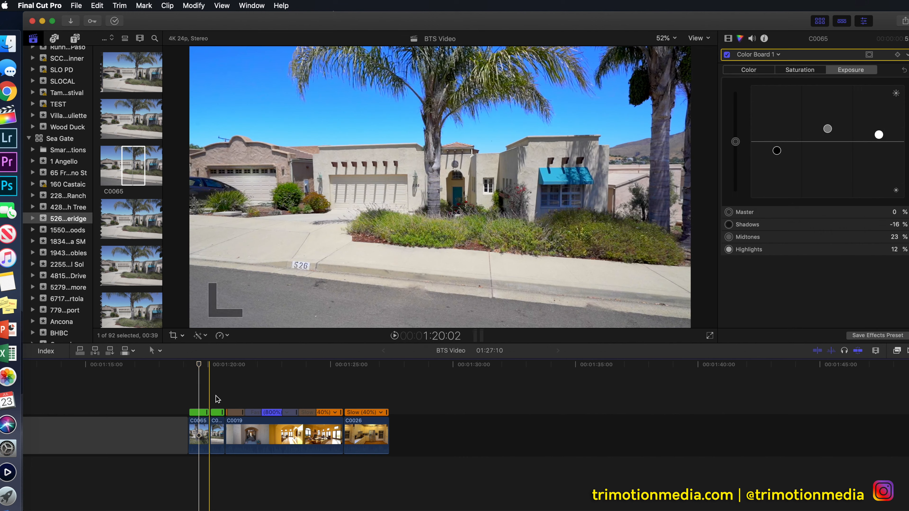
click(218, 396)
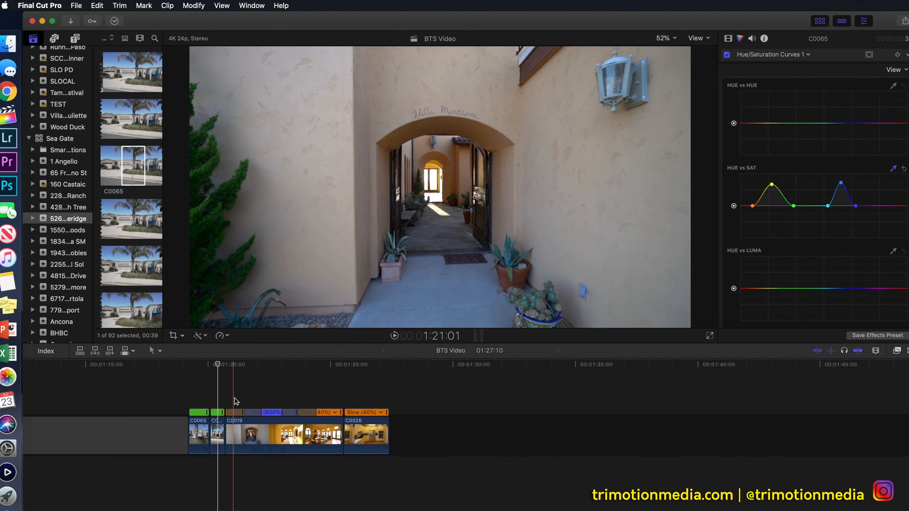
click(236, 400)
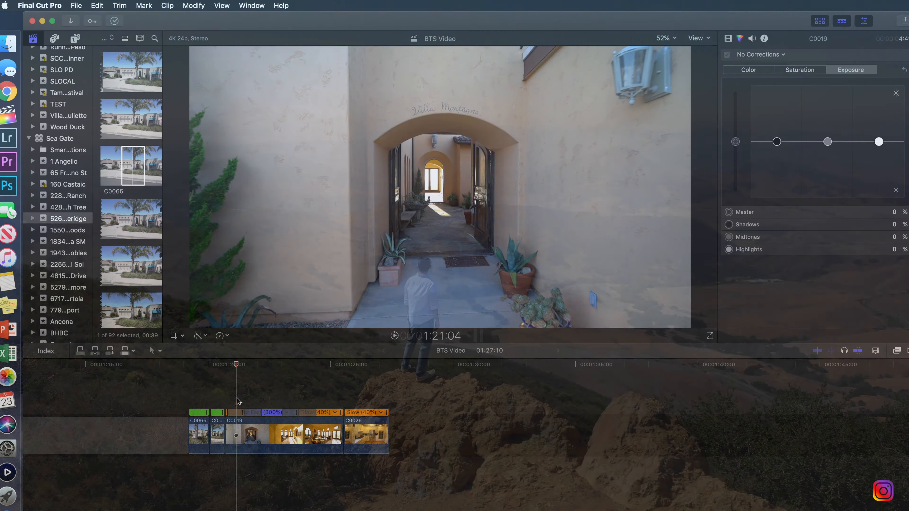